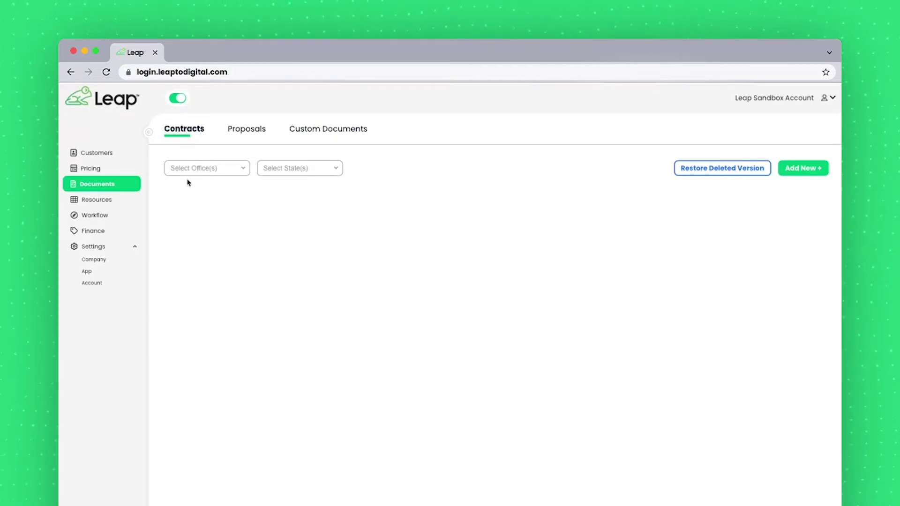
Filter contracts to Dan Office across all states and open Leap Contract for editing.
left_click(198, 169)
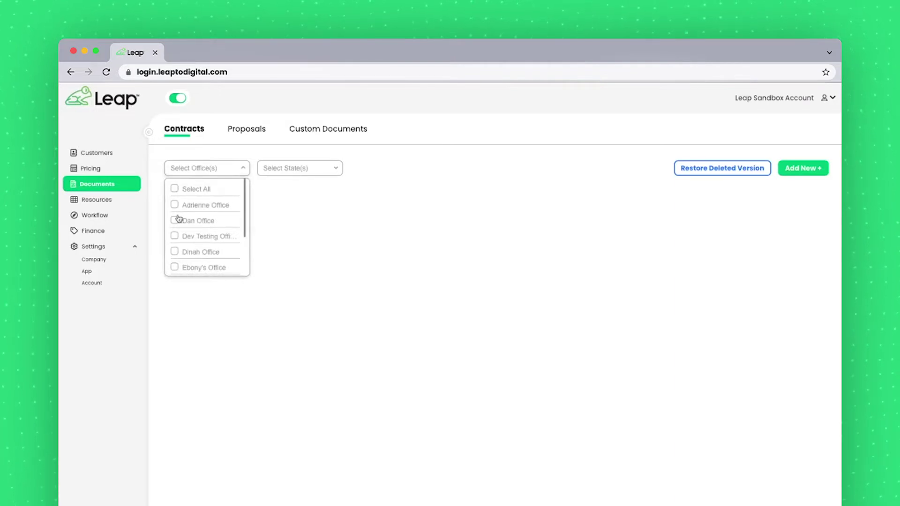
left_click(202, 220)
left_click(349, 204)
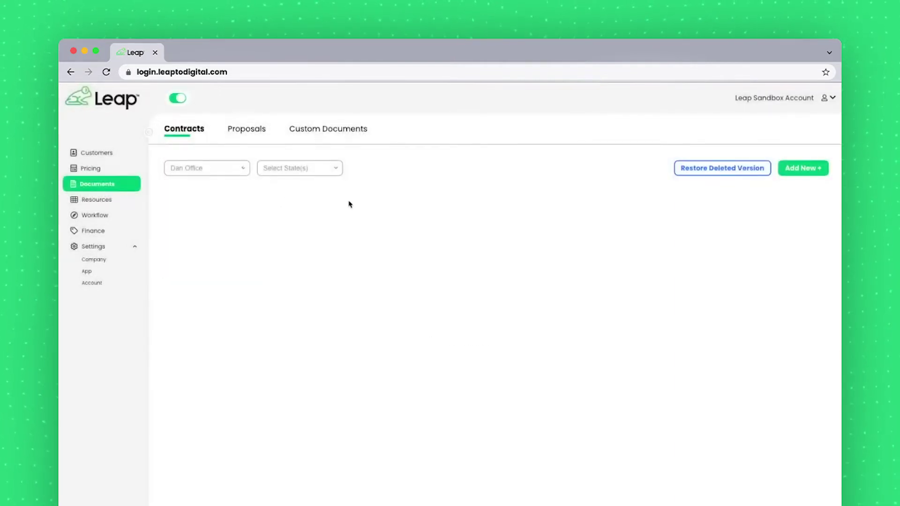
left_click(336, 171)
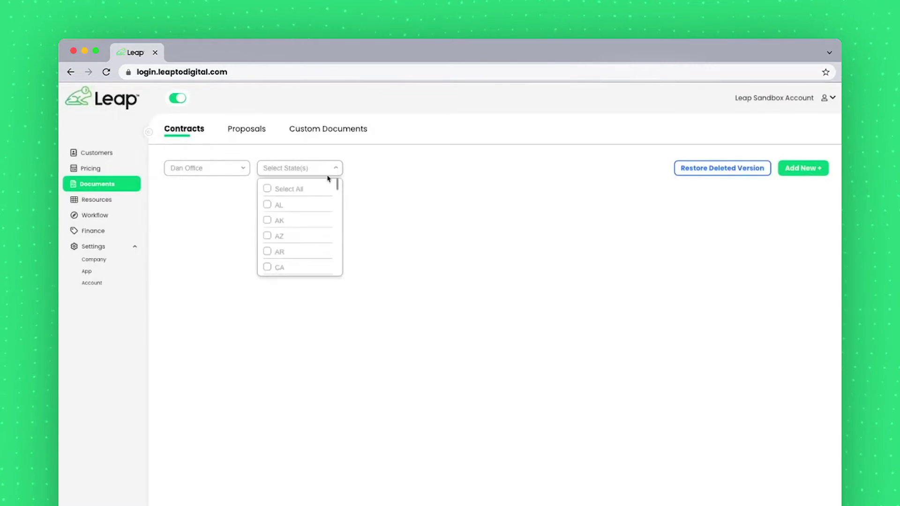
left_click(267, 189)
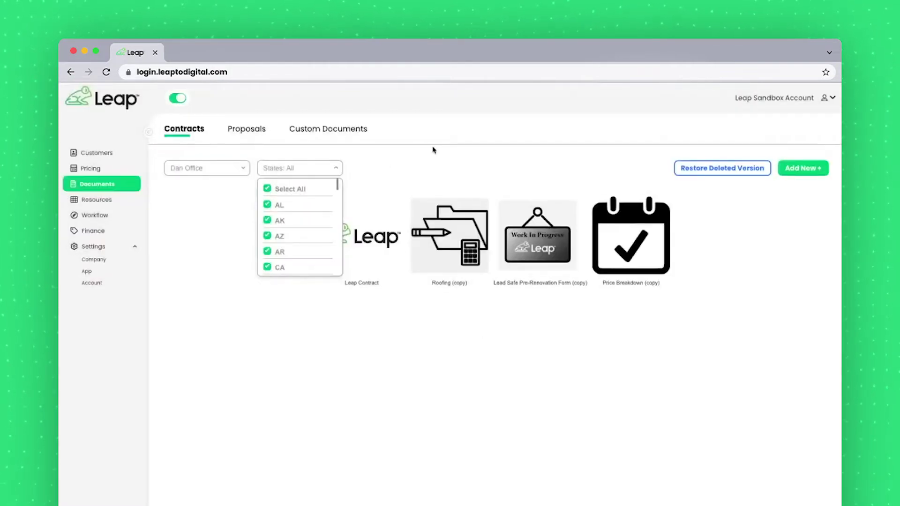
left_click(432, 147)
mouse_move(377, 238)
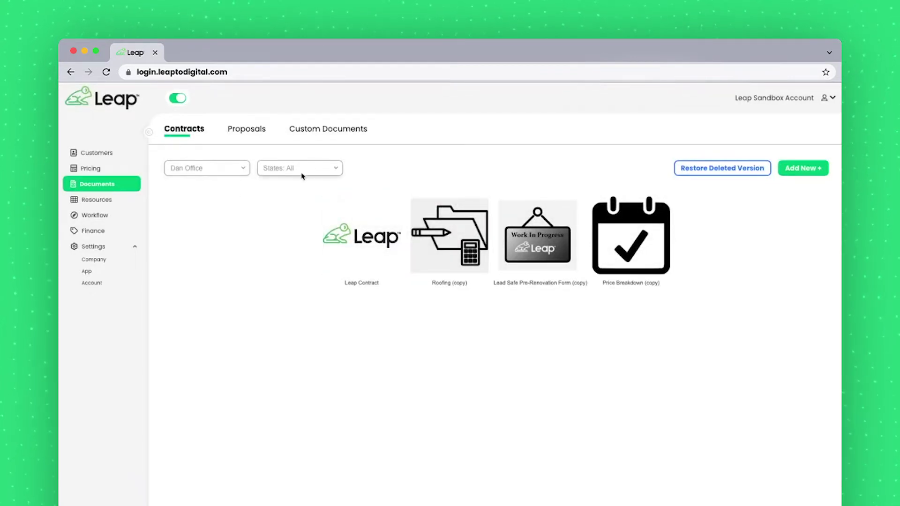
mouse_move(348, 234)
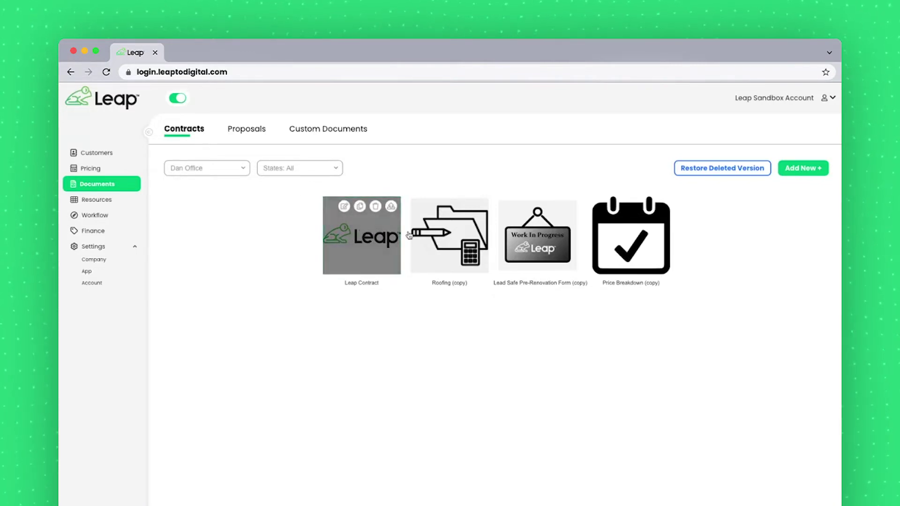
mouse_move(555, 234)
mouse_move(614, 238)
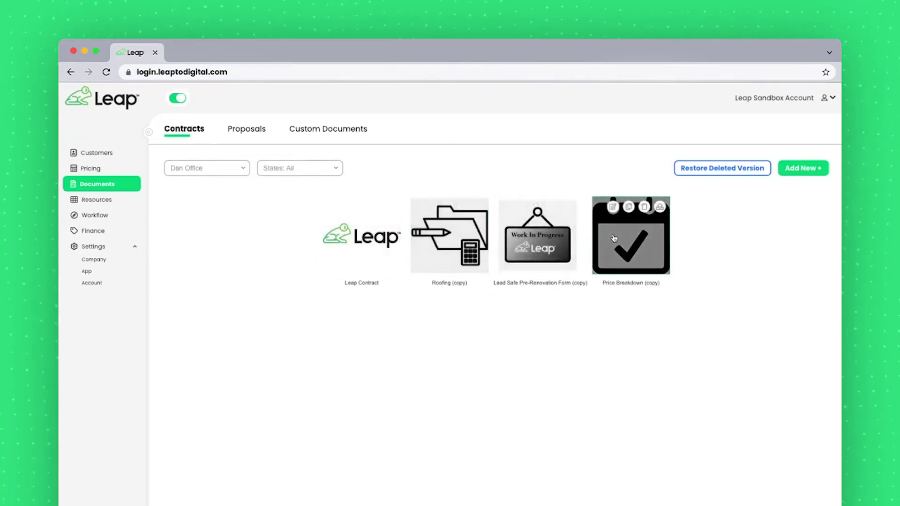
mouse_move(345, 209)
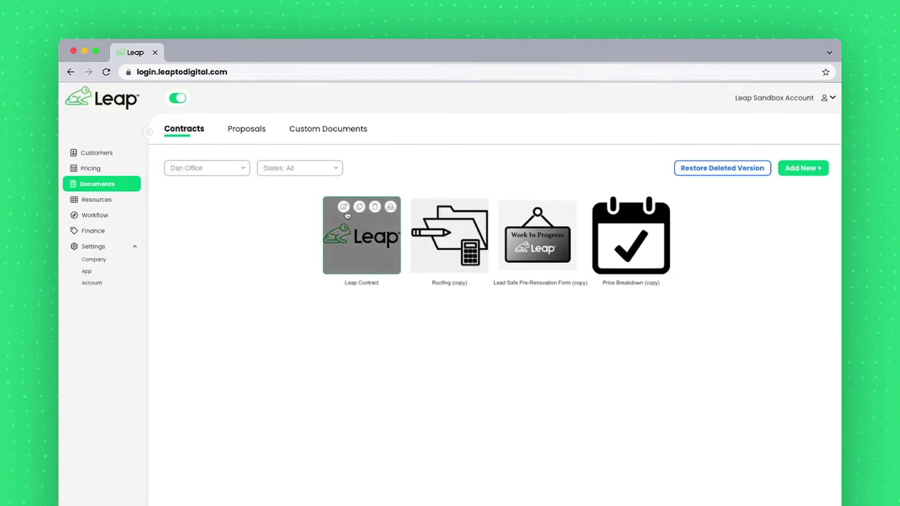
left_click(344, 207)
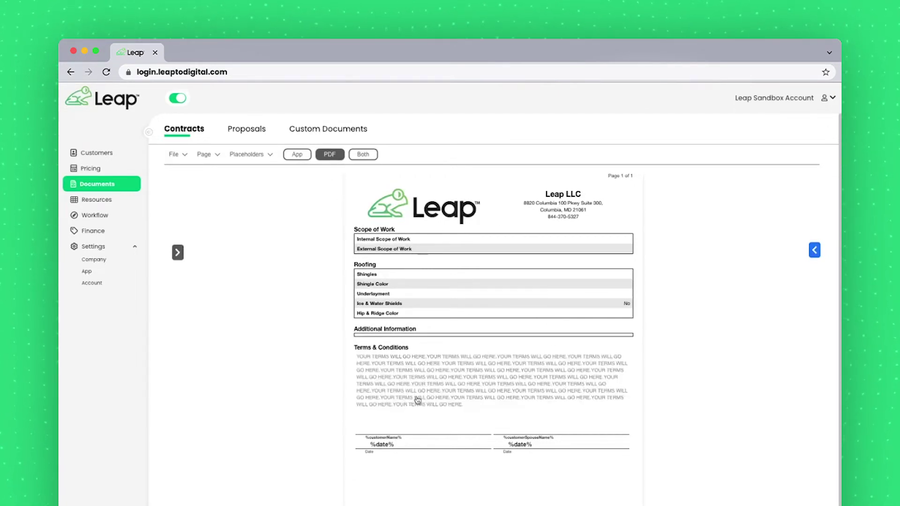
left_click(298, 155)
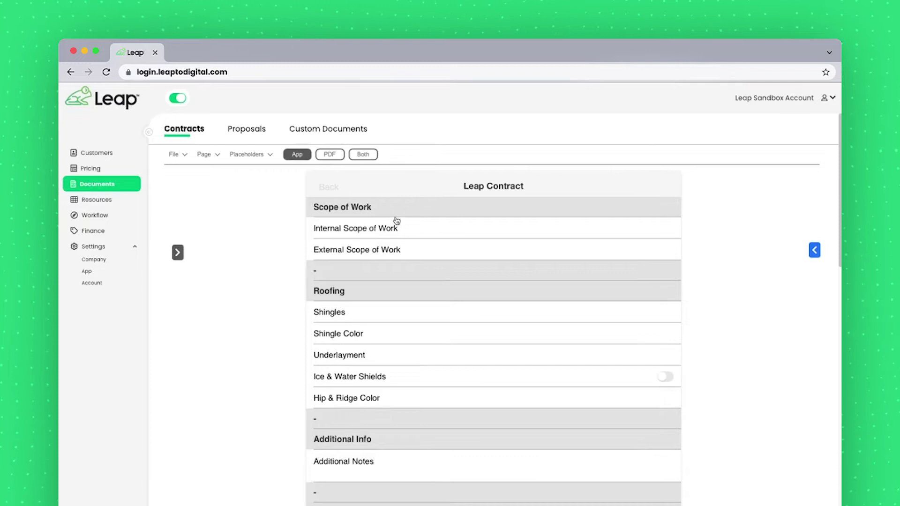
left_click(363, 154)
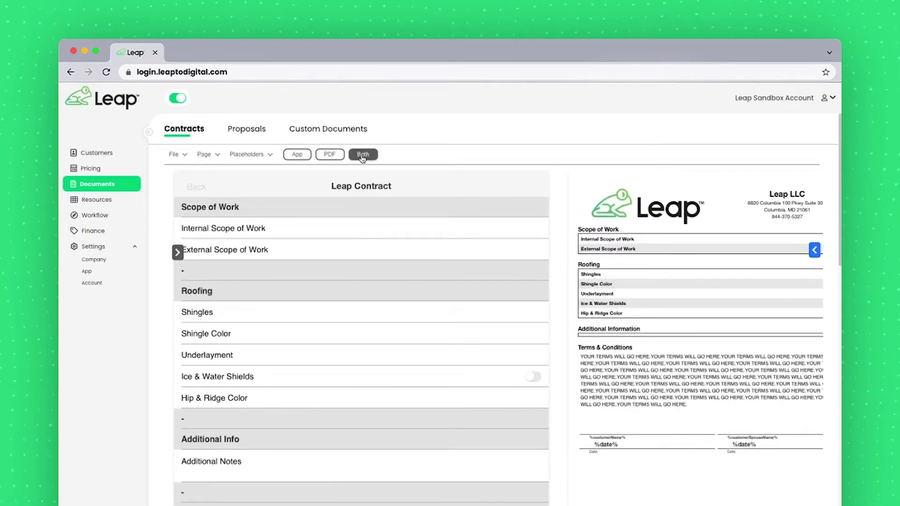
left_click(330, 156)
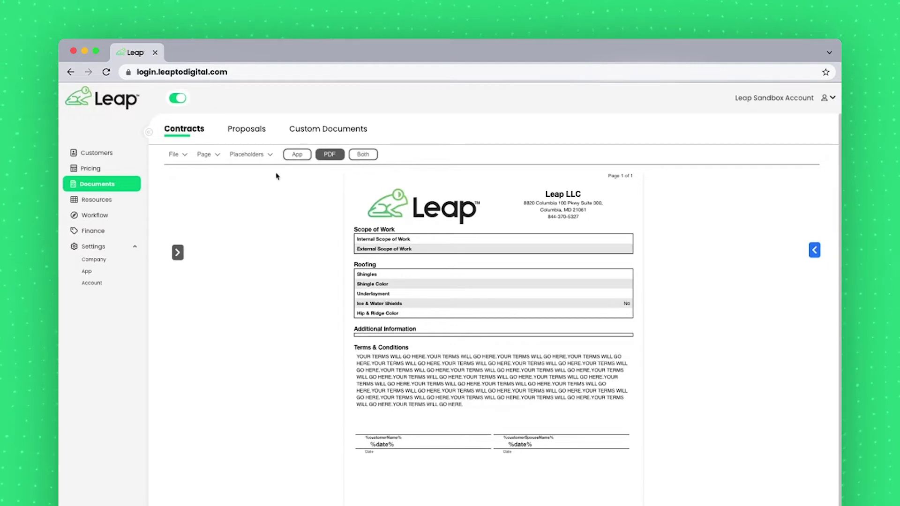
Replace the Leap Contract thumbnail with the uploaded changeorder.png image.
left_click(180, 159)
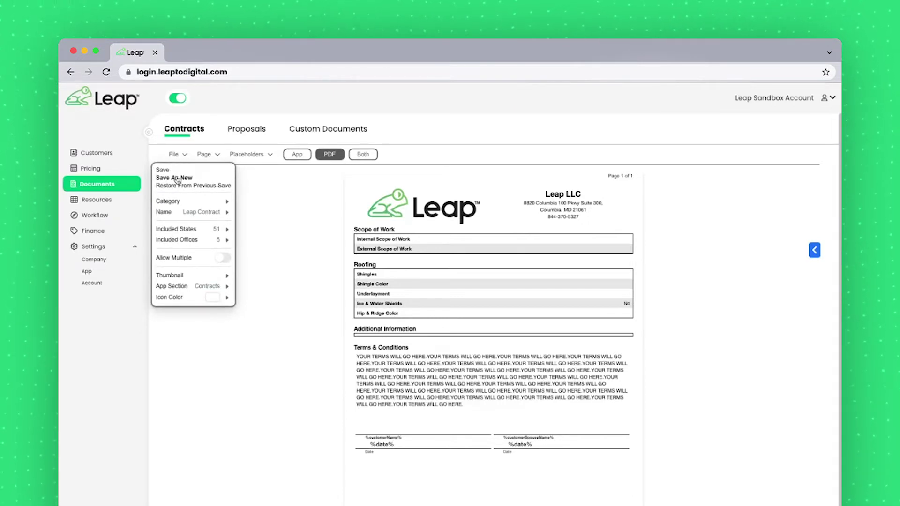
mouse_move(189, 204)
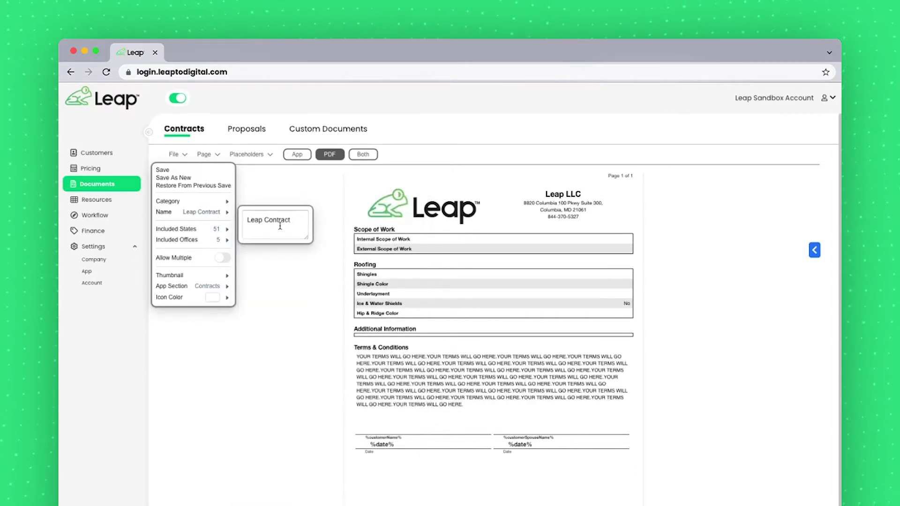
left_click_drag(296, 223, 245, 220)
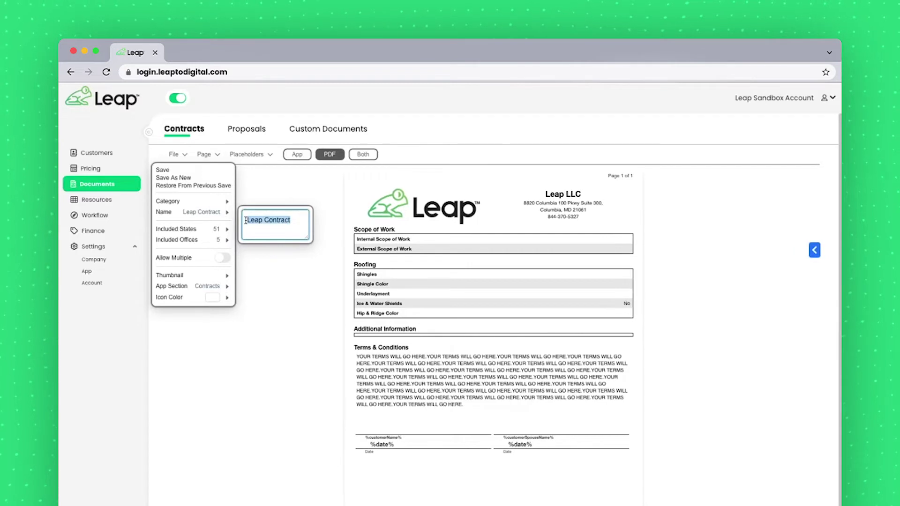
mouse_move(199, 244)
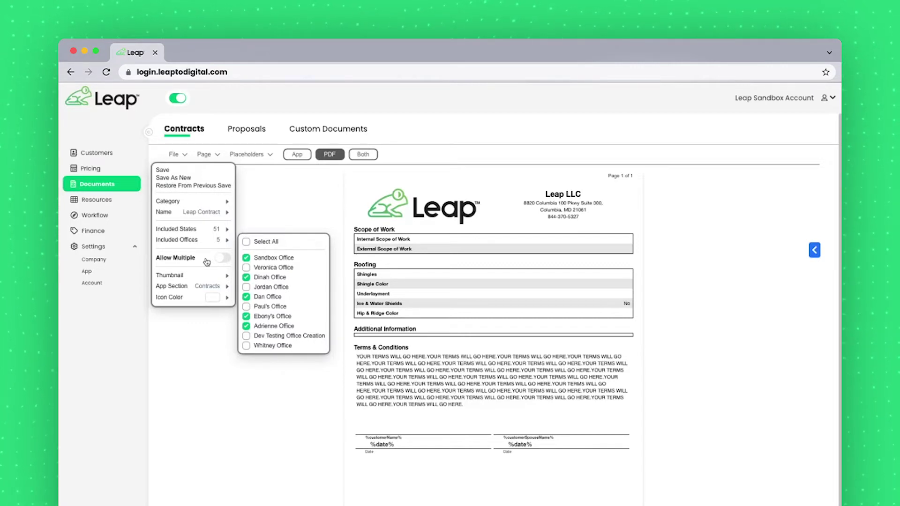
left_click(211, 277)
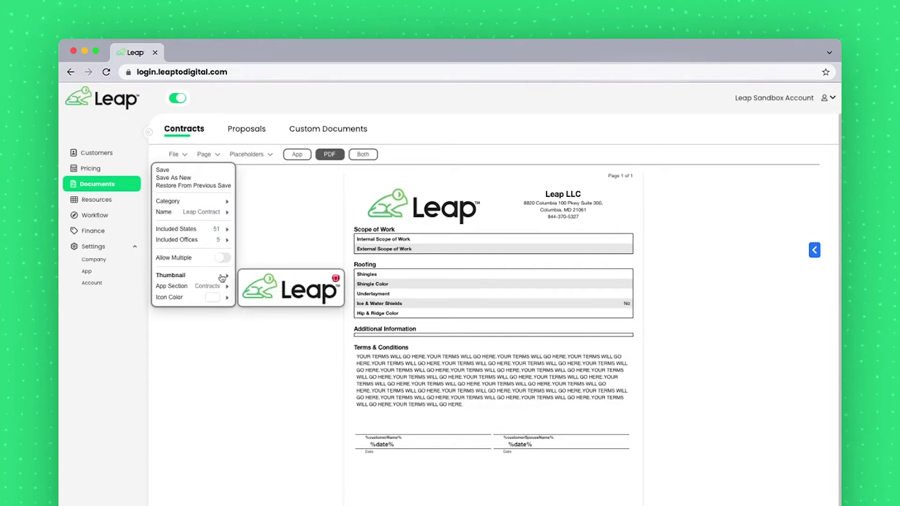
left_click(278, 292)
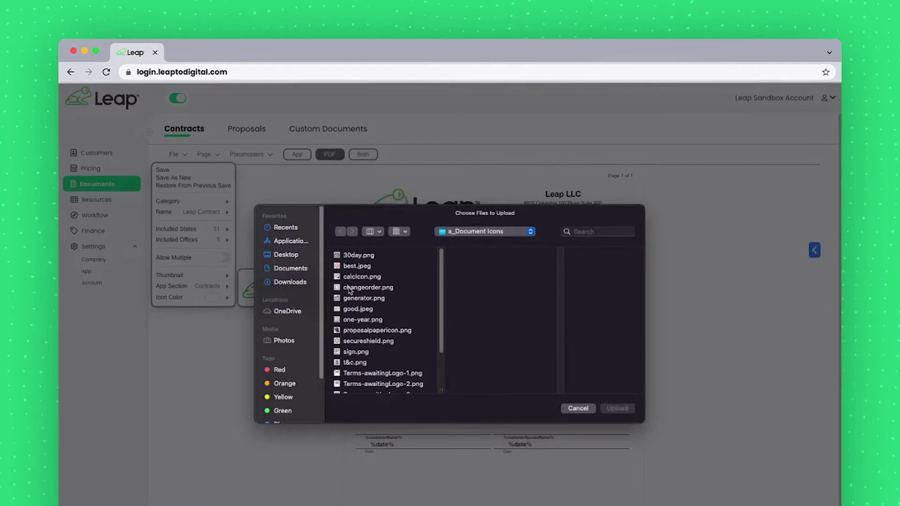
left_click(349, 288)
double_click(349, 288)
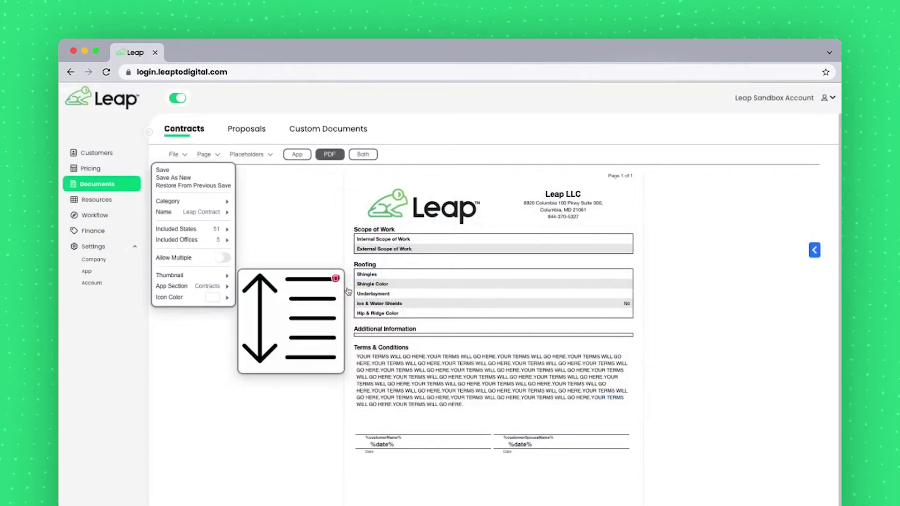
mouse_move(207, 287)
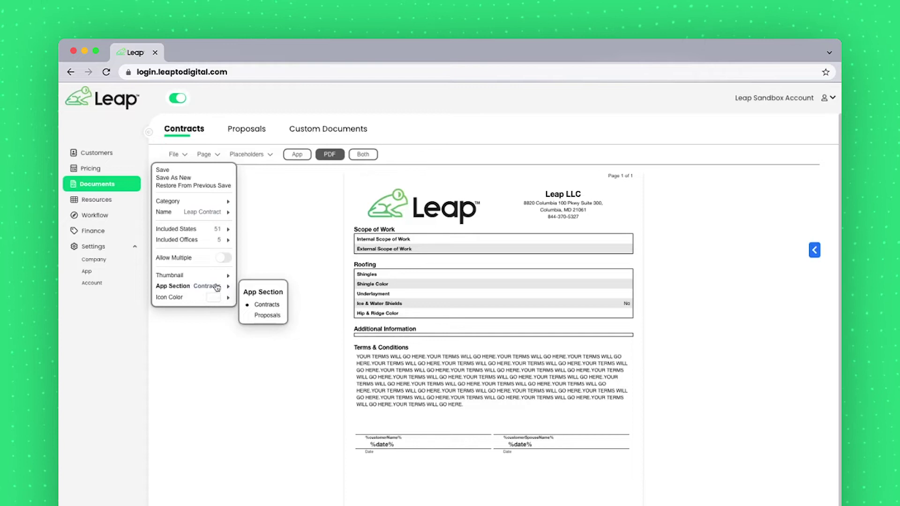
left_click(244, 203)
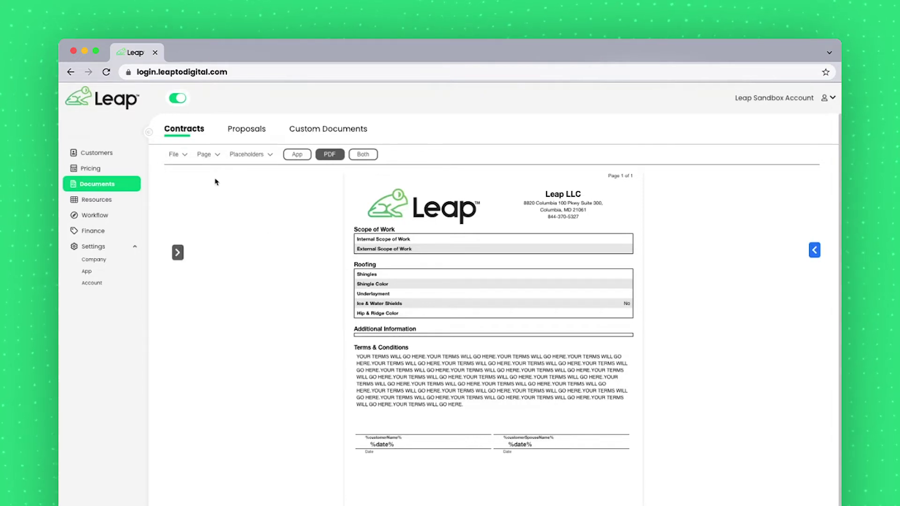
left_click(215, 155)
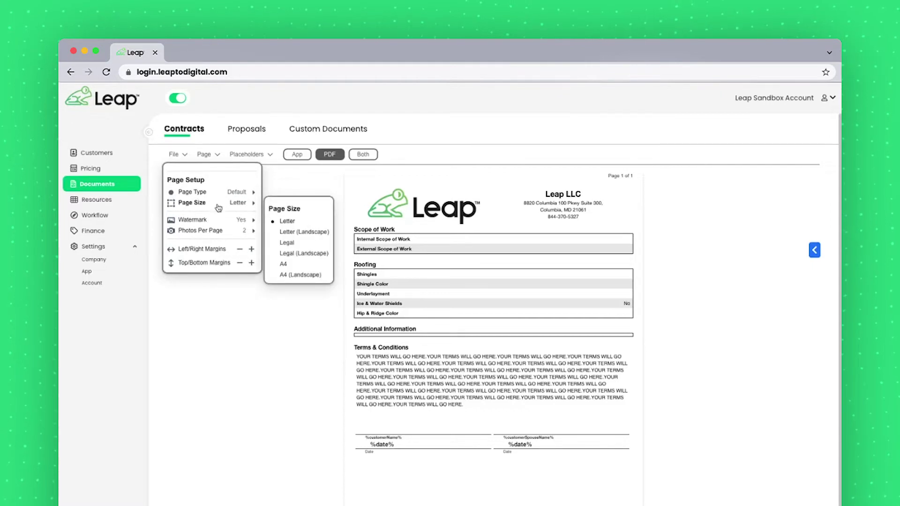
mouse_move(218, 222)
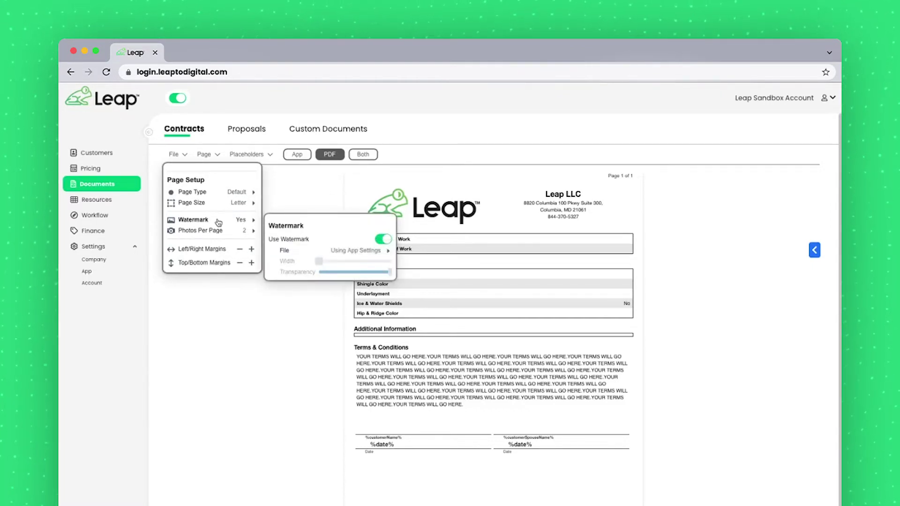
mouse_move(361, 251)
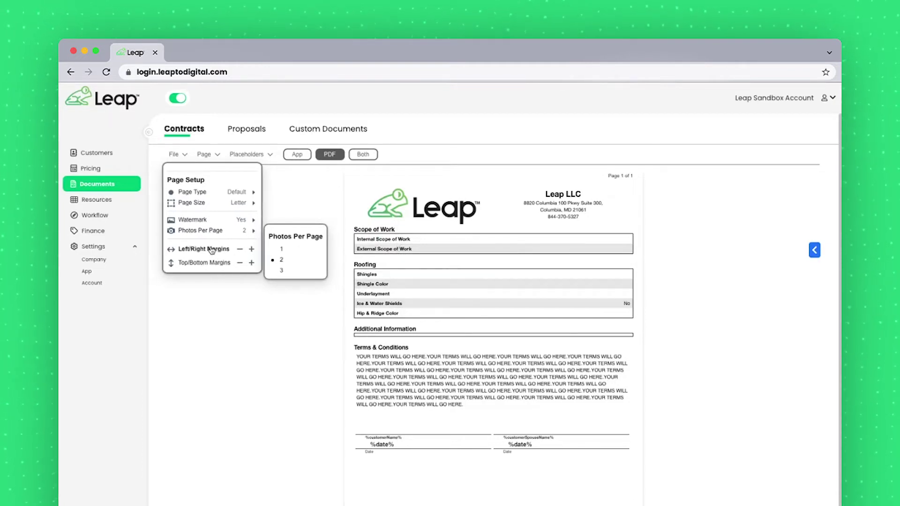
left_click(331, 206)
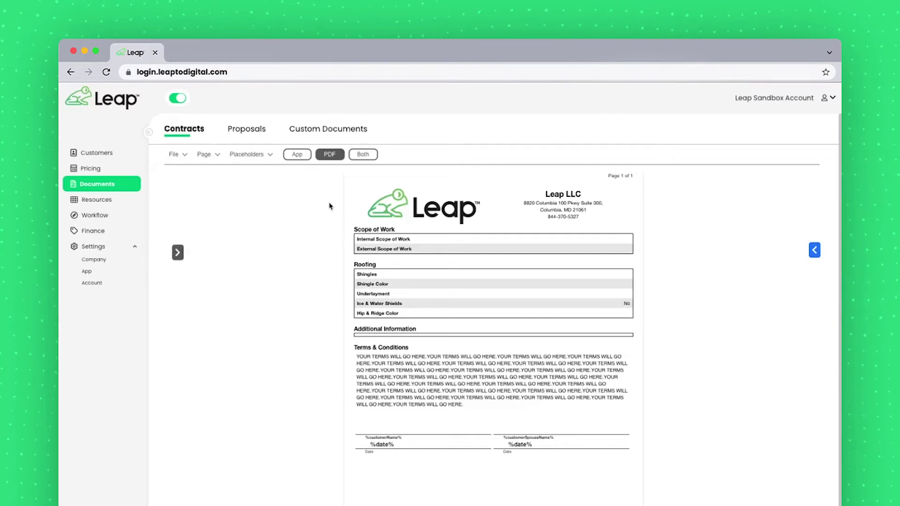
Show the document tree, expand Body, and select Roofing and its Shingle Color row.
left_click(178, 254)
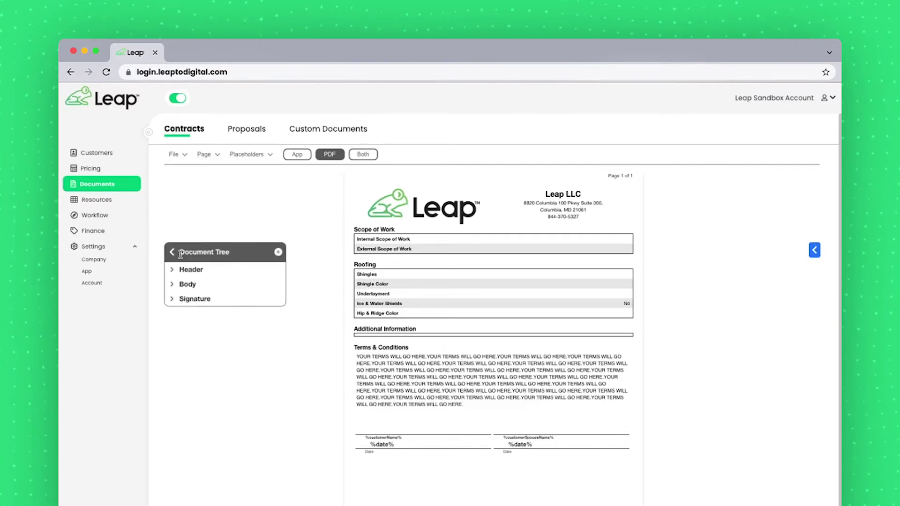
left_click(173, 287)
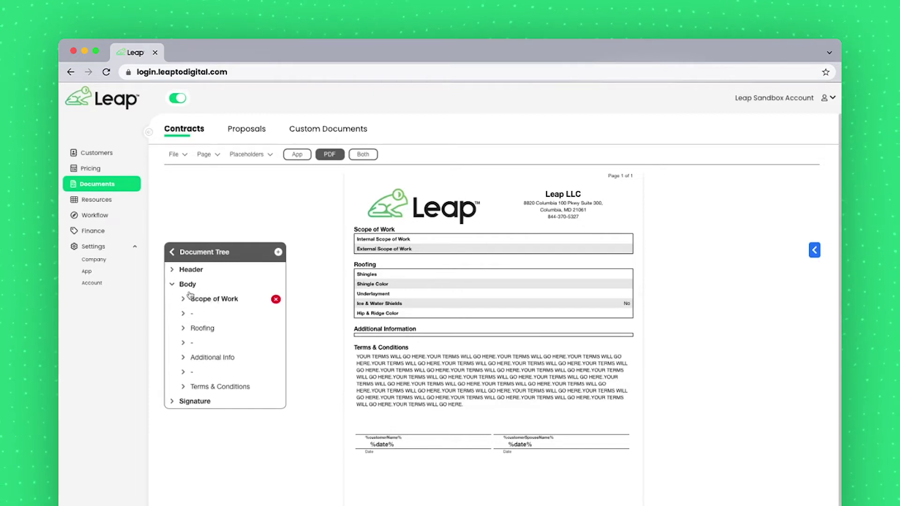
left_click(373, 268)
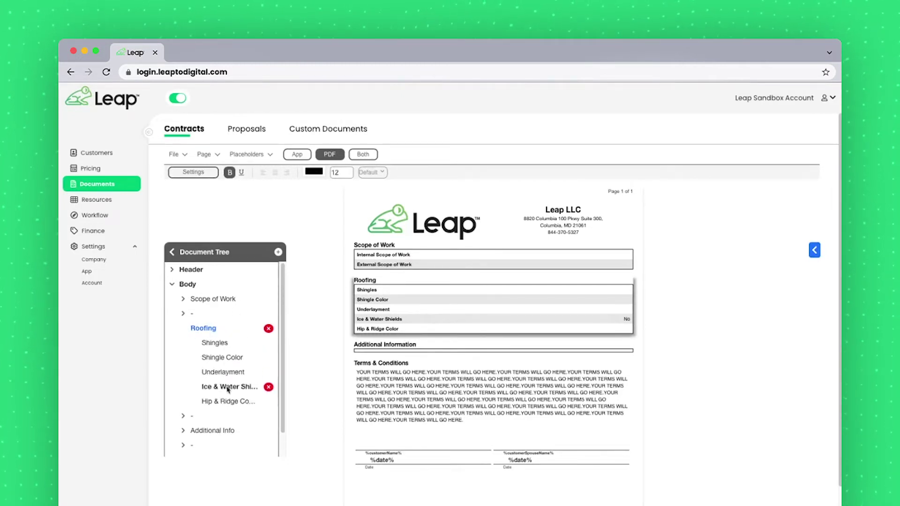
left_click(371, 302)
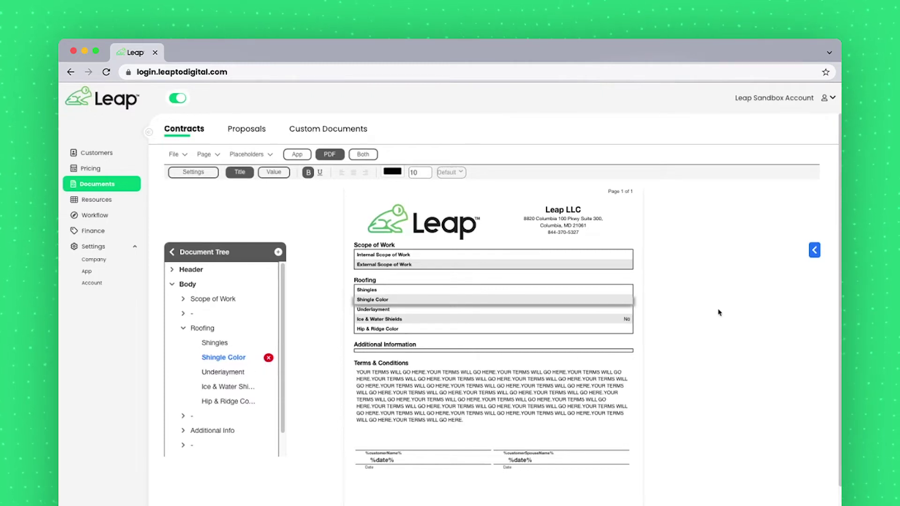
Add a New Title line item below Shingle Color in the Roofing section.
left_click(815, 251)
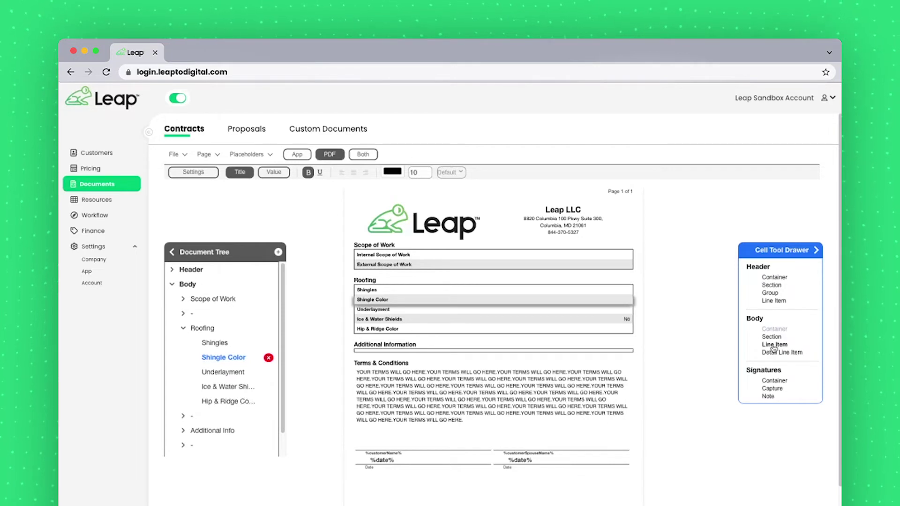
left_click_drag(774, 347, 523, 309)
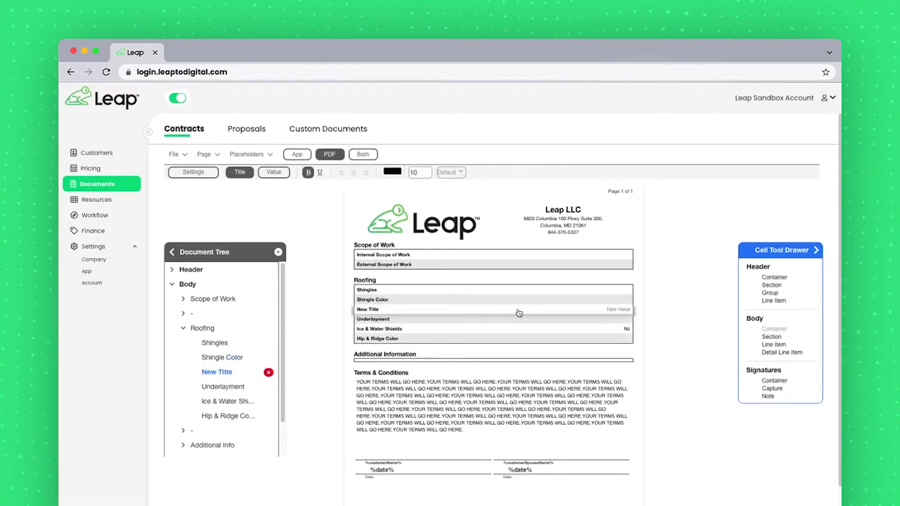
left_click(367, 311)
right_click(367, 311)
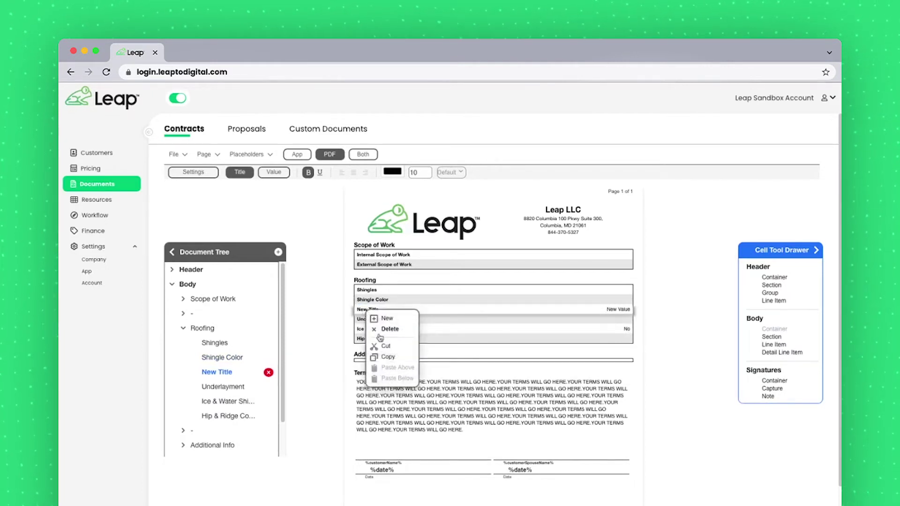
left_click(443, 323)
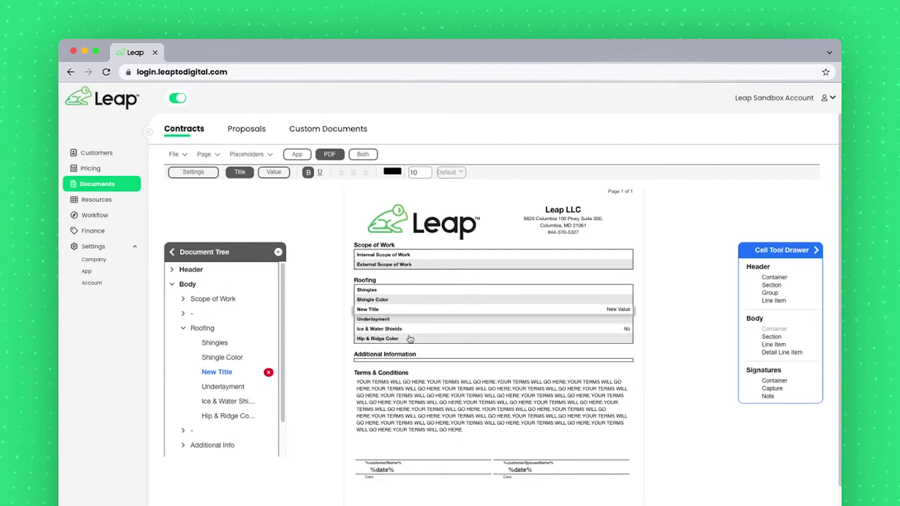
Duplicate the Ice & Water Shields row directly below the original.
left_click_drag(416, 332, 393, 331)
right_click(391, 331)
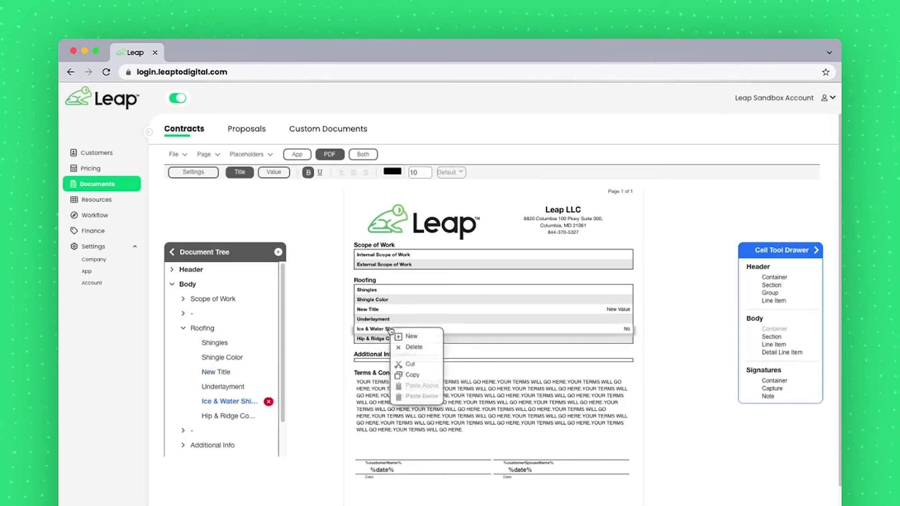
left_click(418, 379)
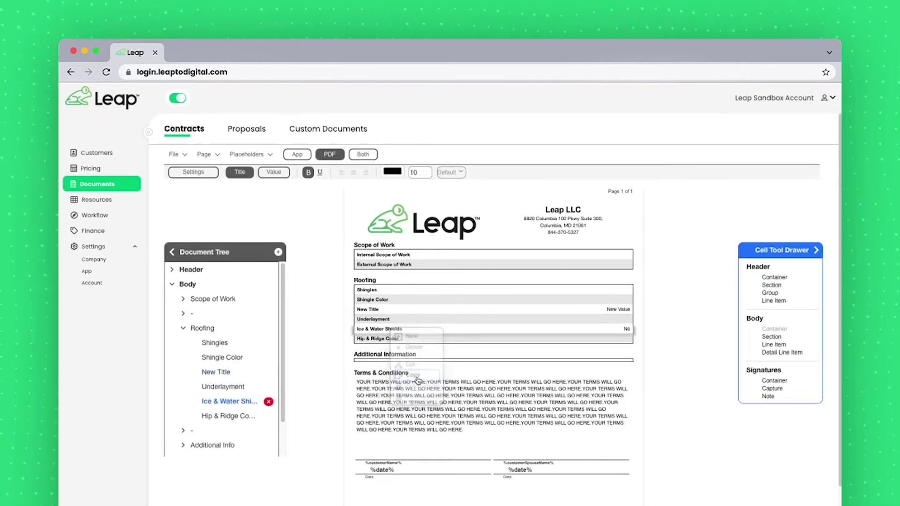
right_click(390, 333)
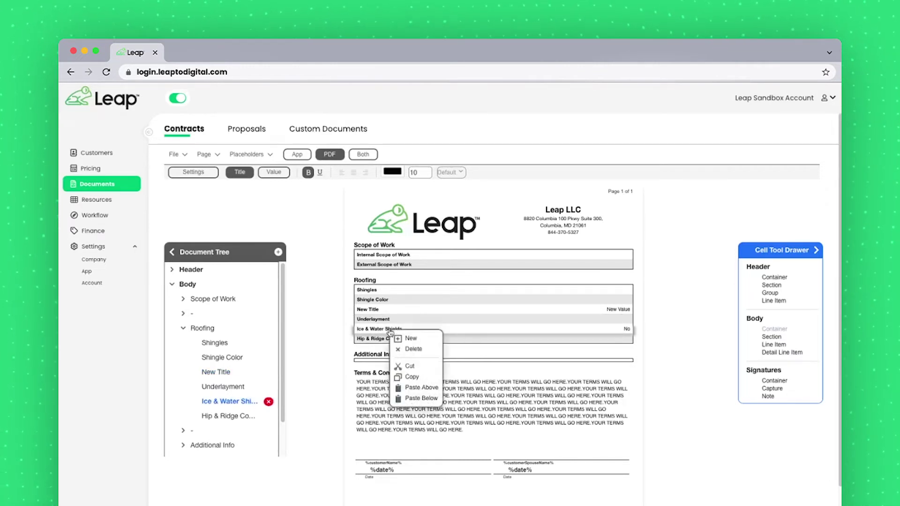
left_click(422, 398)
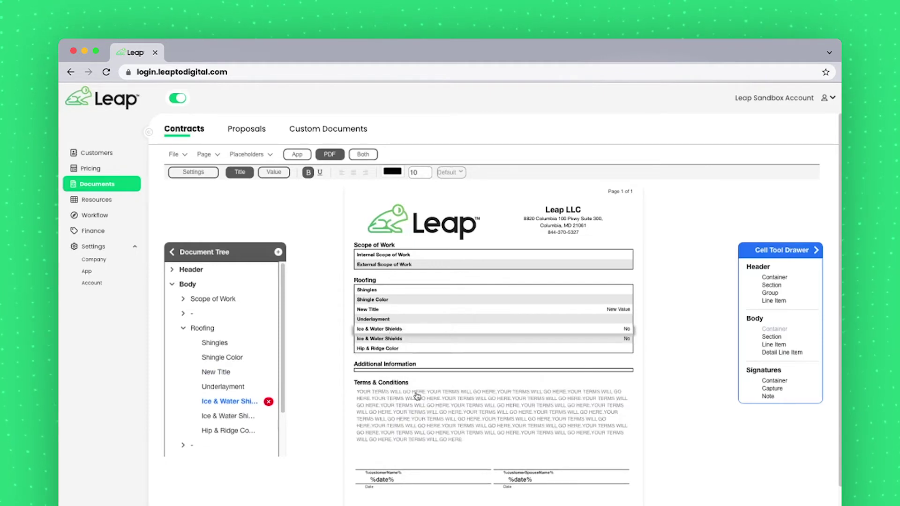
Retitle the duplicated row to 'Ice & Water'.
left_click(397, 339)
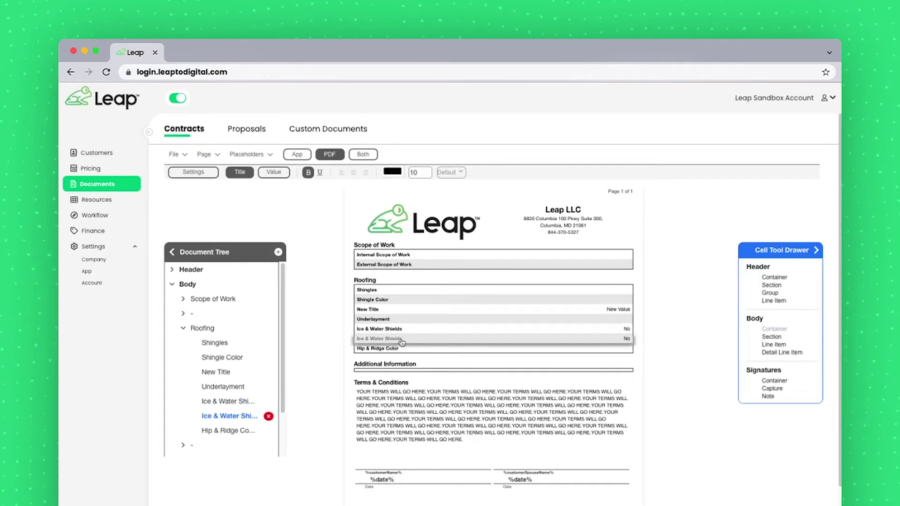
double_click(393, 340)
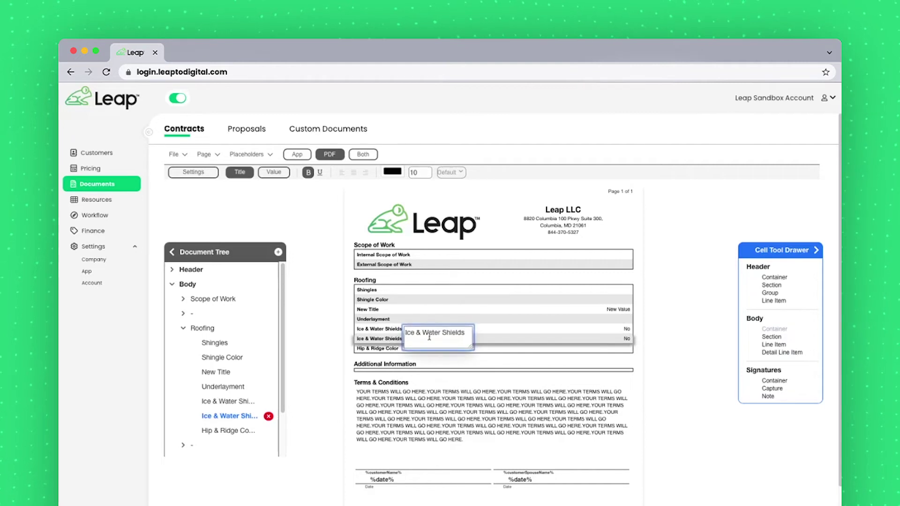
left_click_drag(471, 346, 595, 376)
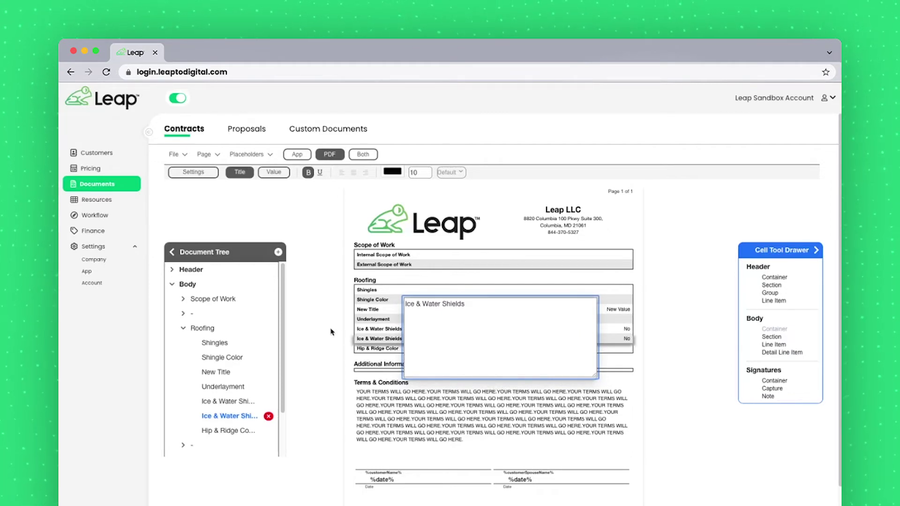
left_click_drag(465, 304, 439, 307)
key("BackSpace")
left_click(346, 298)
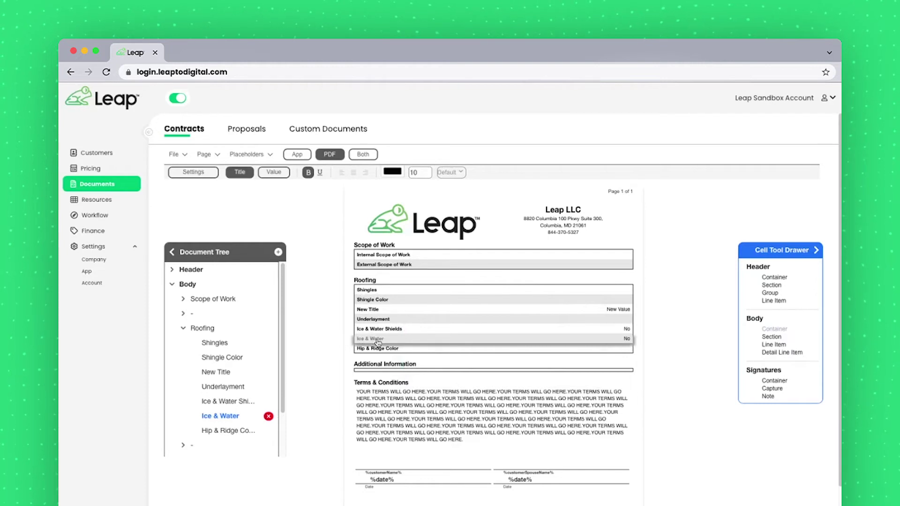
Save the contract template.
left_click(205, 172)
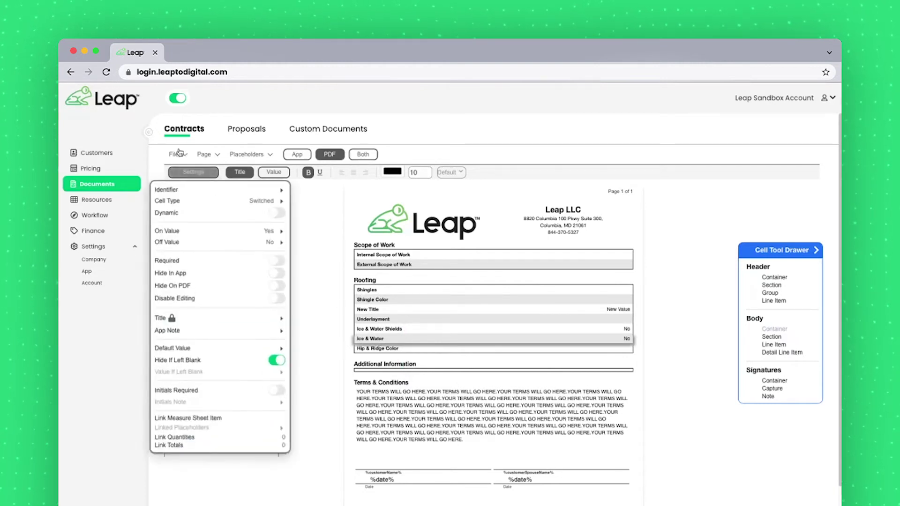
left_click(179, 156)
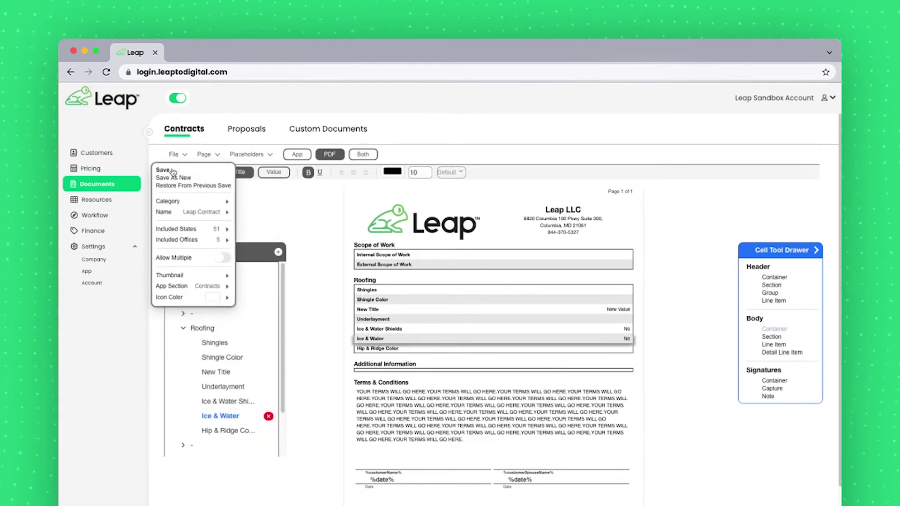
left_click(164, 170)
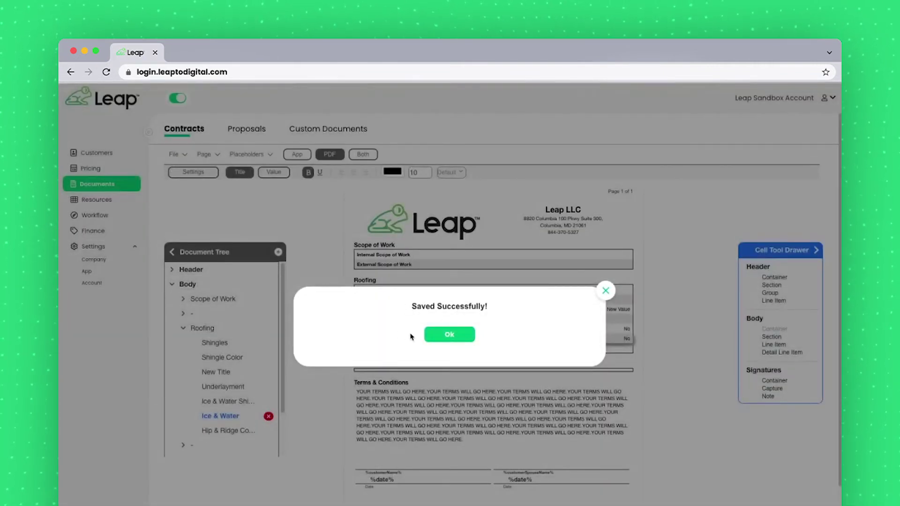
left_click(442, 338)
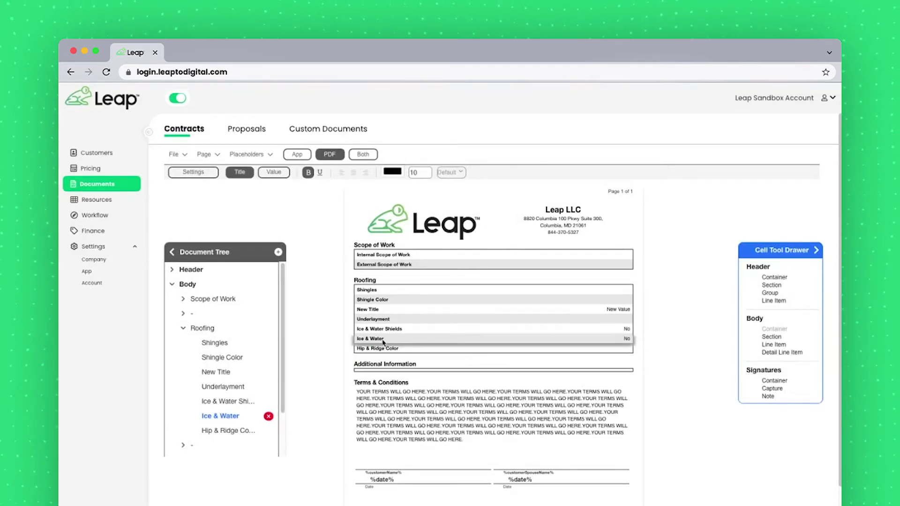
Set the Ice & Water row's No value text colour to red (#F30A0A).
left_click_drag(371, 340, 372, 343)
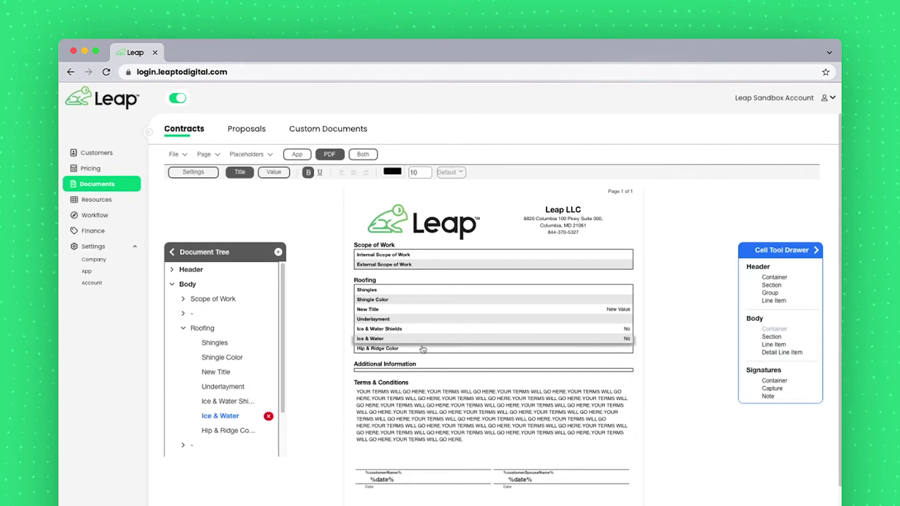
left_click(628, 339)
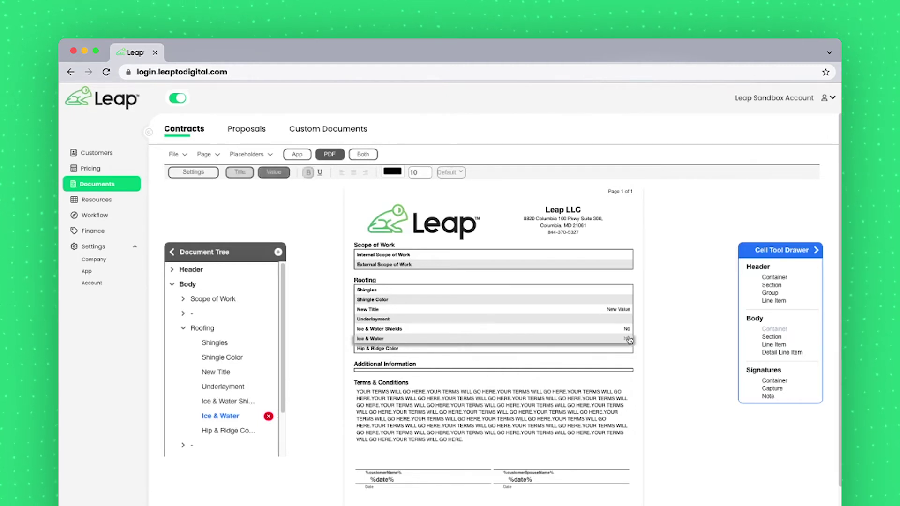
left_click(373, 340)
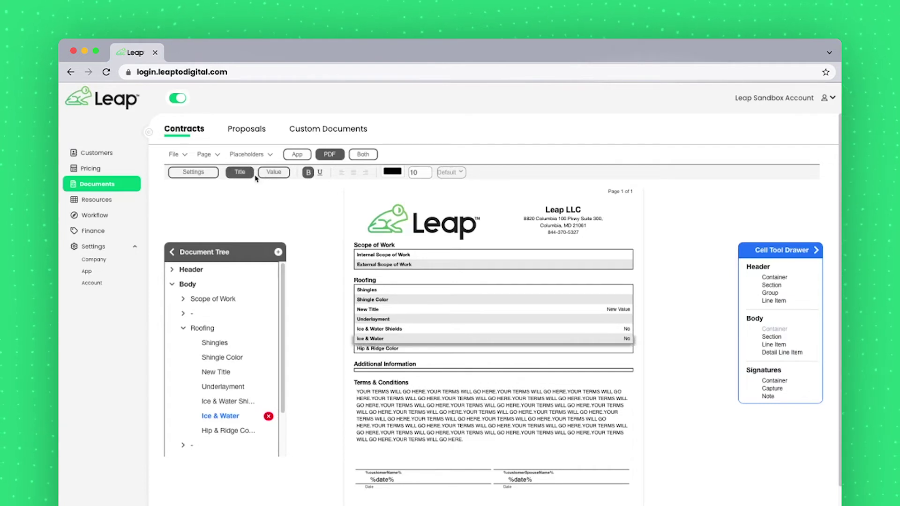
left_click(267, 174)
left_click(239, 172)
left_click(268, 173)
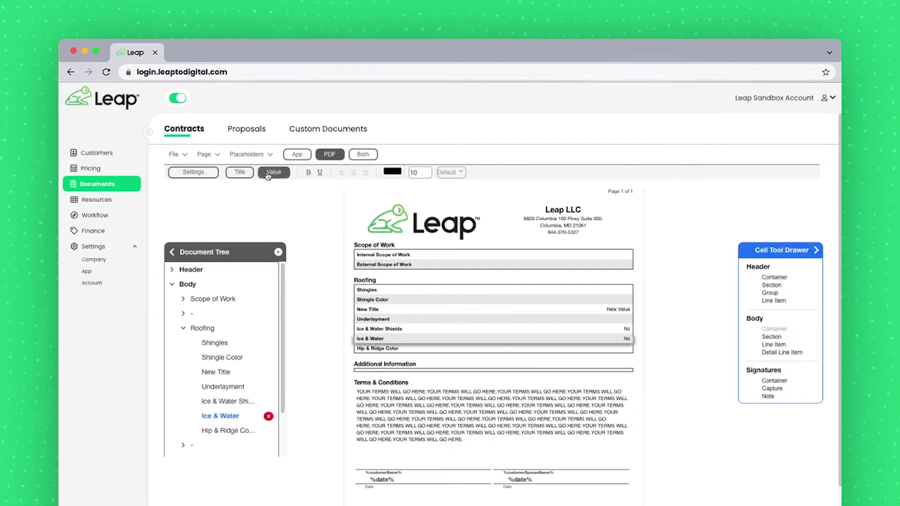
left_click(241, 173)
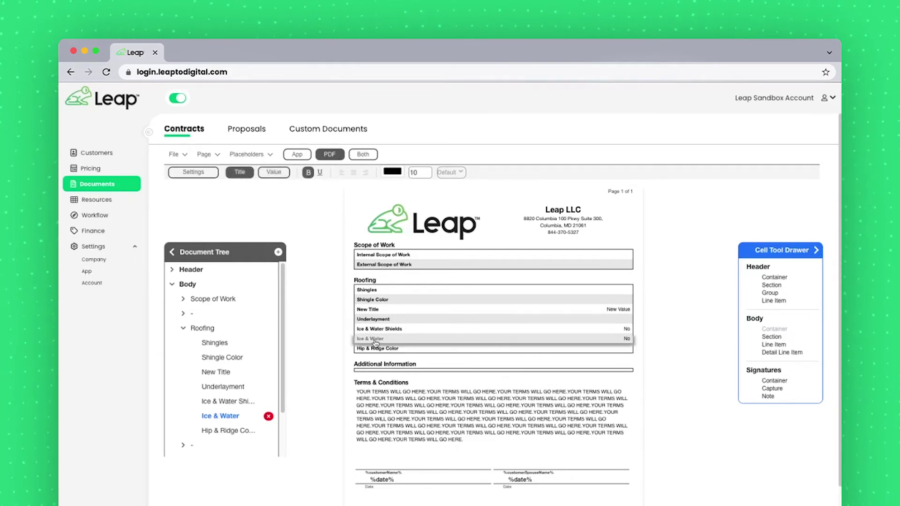
left_click(626, 341)
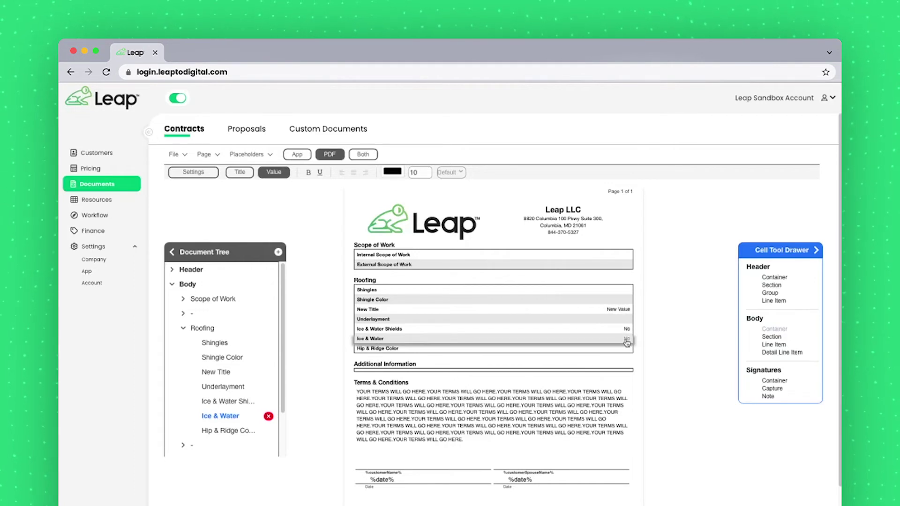
left_click(392, 173)
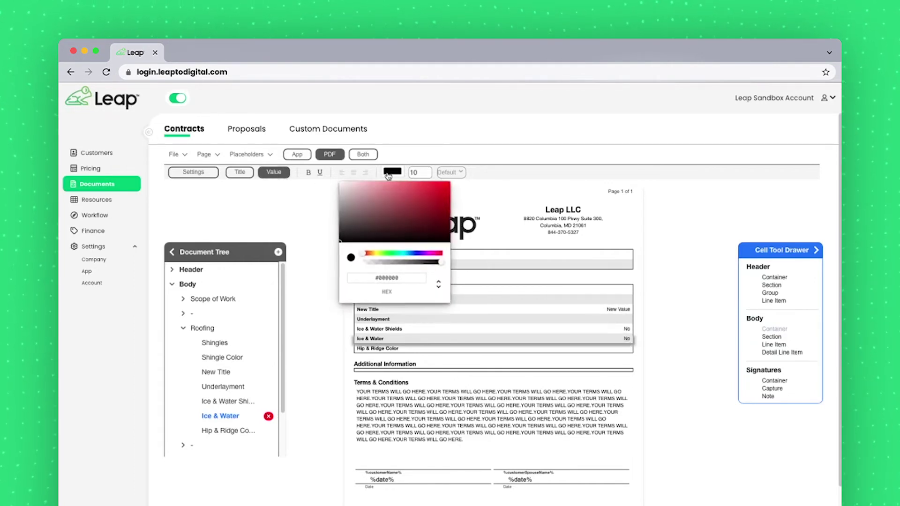
left_click(446, 185)
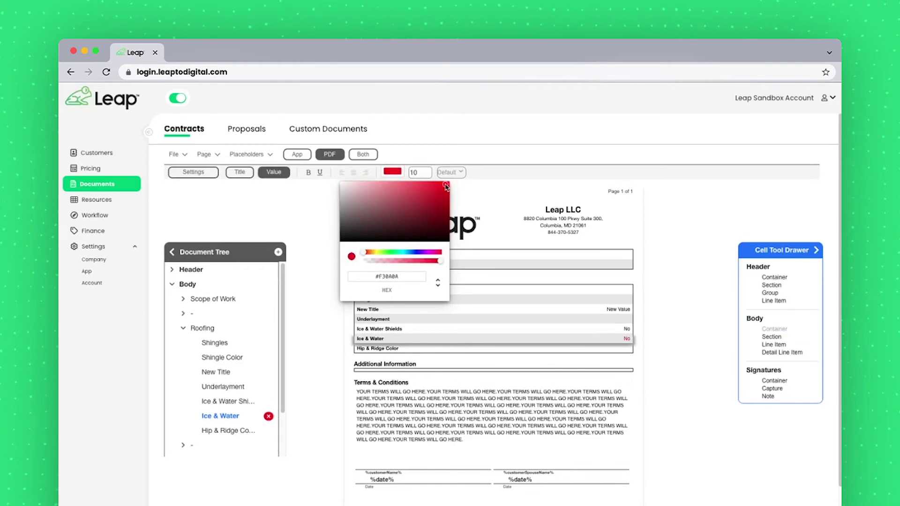
left_click(483, 193)
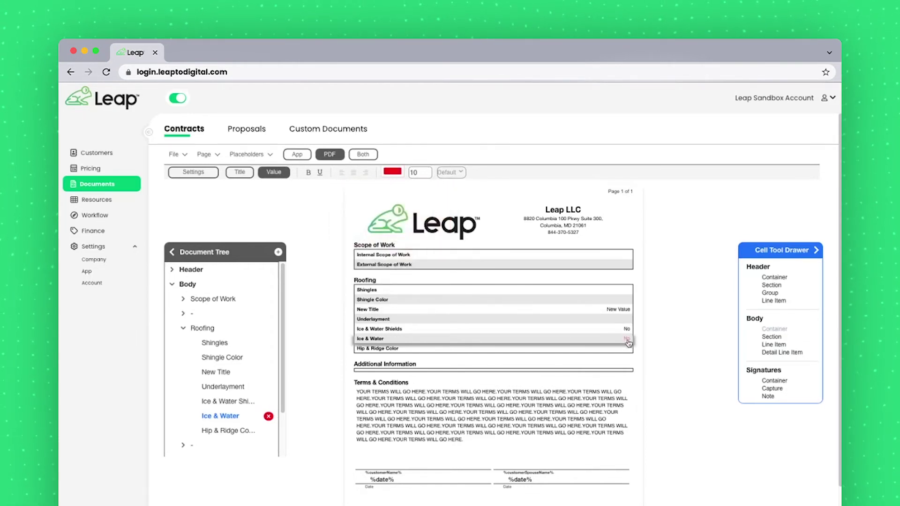
left_click(459, 172)
left_click(423, 174)
Save the contract template again with the red value.
left_click(188, 172)
left_click(175, 154)
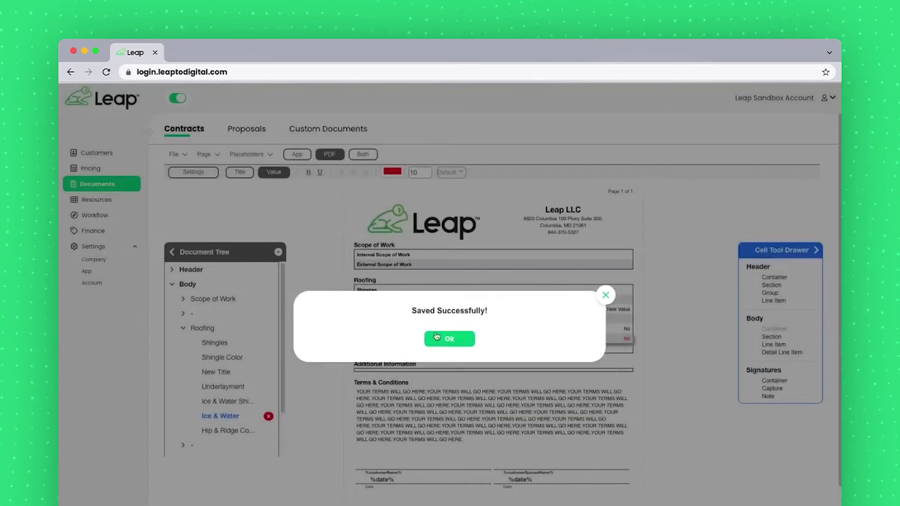
left_click(436, 336)
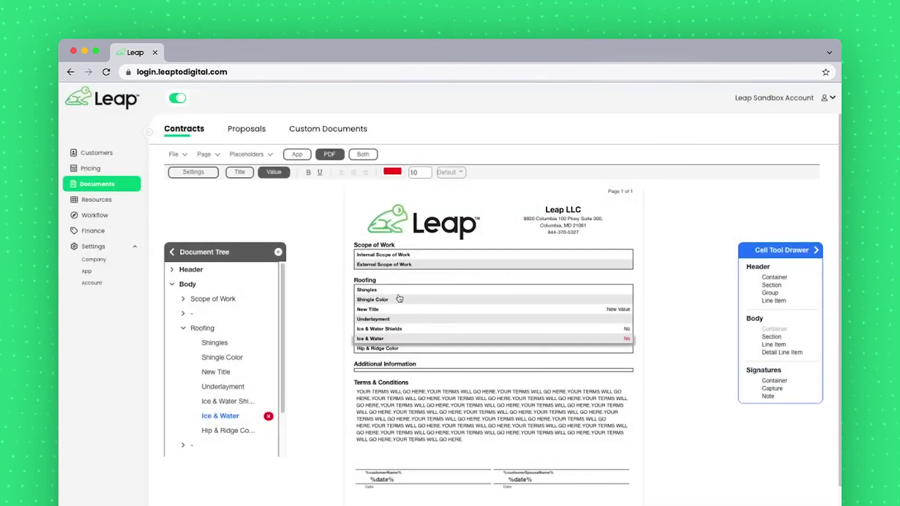
Duplicate the Terms & Conditions section below itself.
scroll(221, 358, "down", 1)
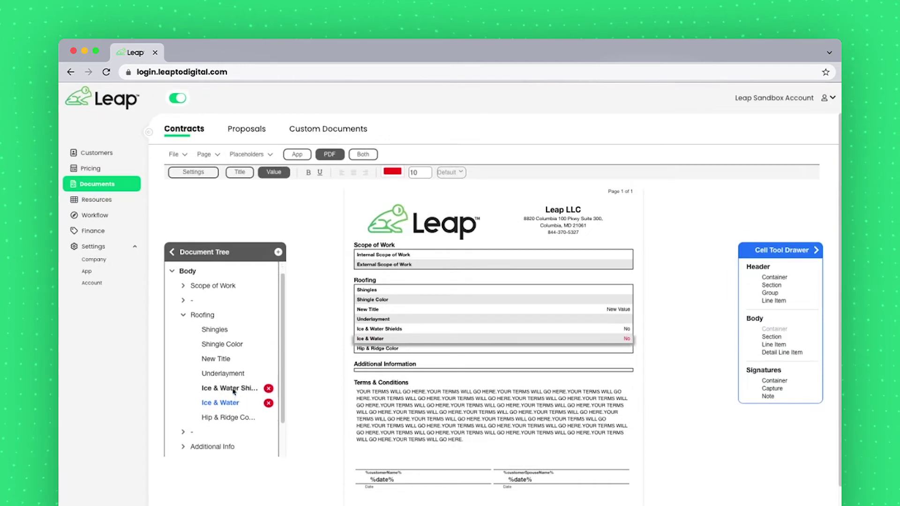
scroll(231, 409, "down", 5)
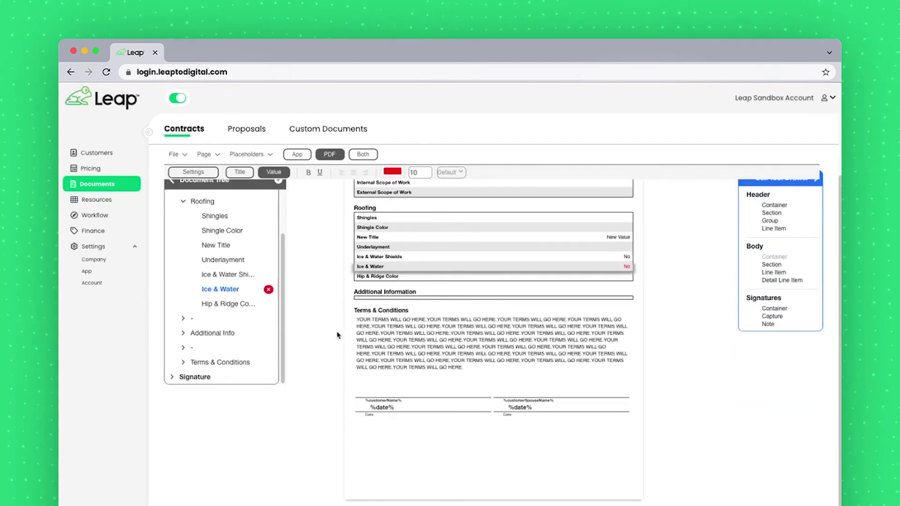
left_click(234, 364)
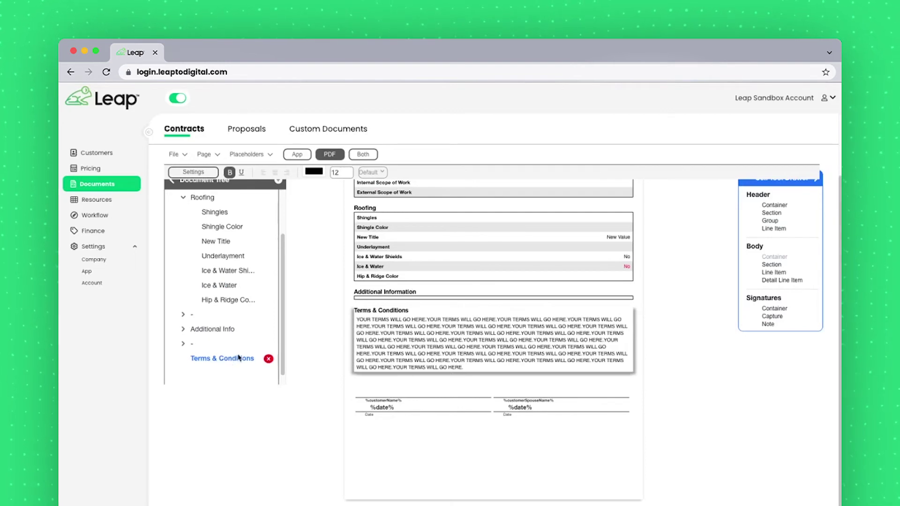
scroll(231, 366, "down", 1)
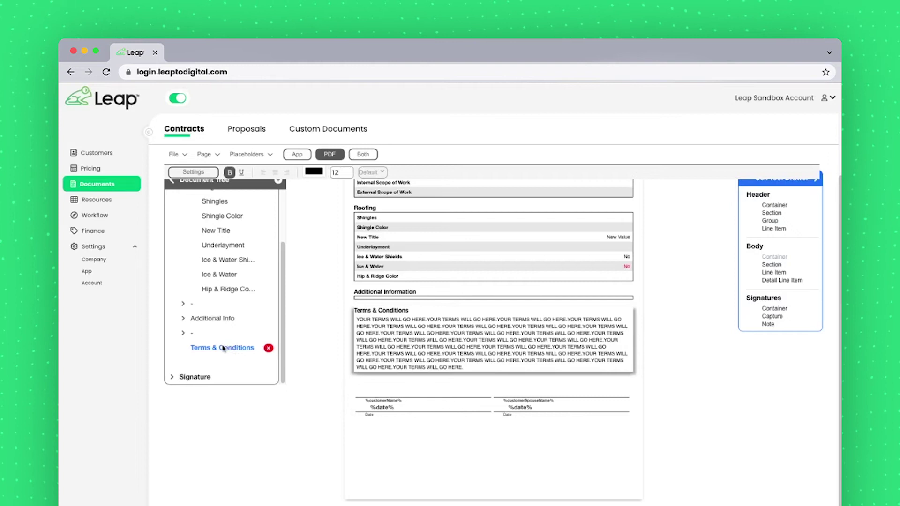
right_click(209, 345)
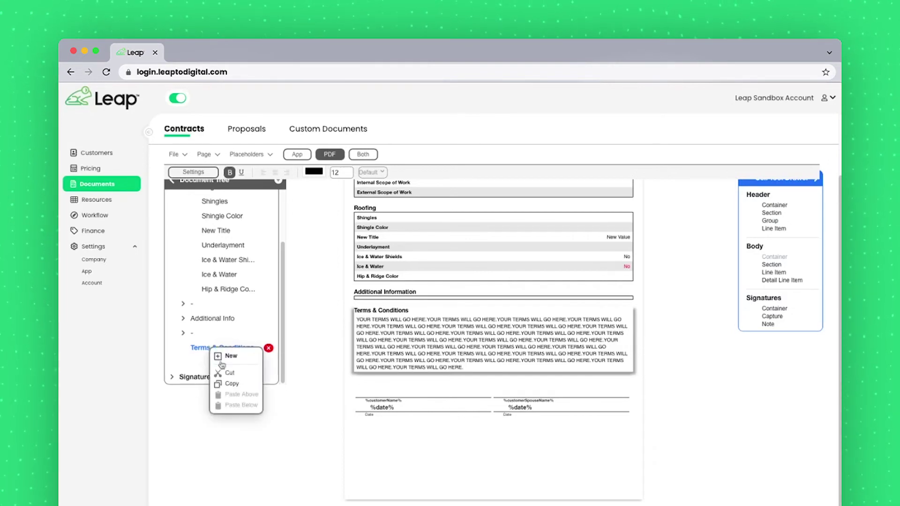
left_click(226, 385)
right_click(217, 348)
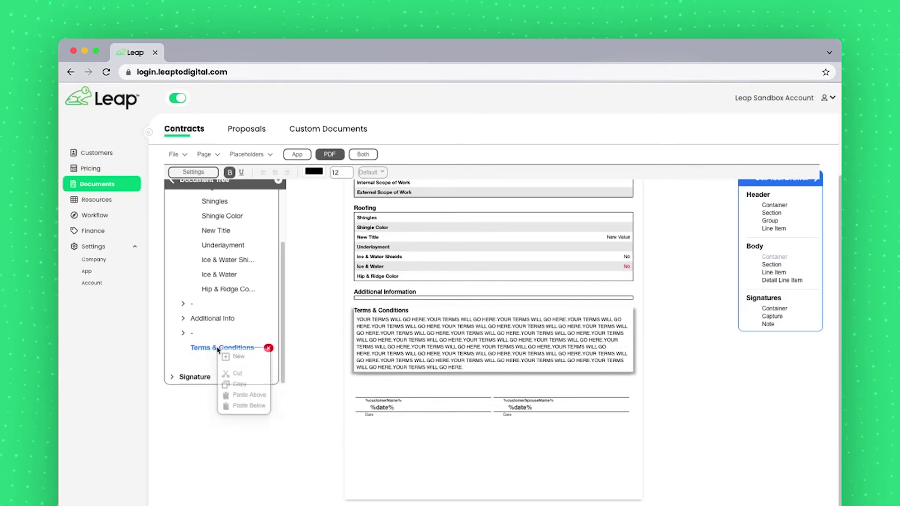
left_click(245, 405)
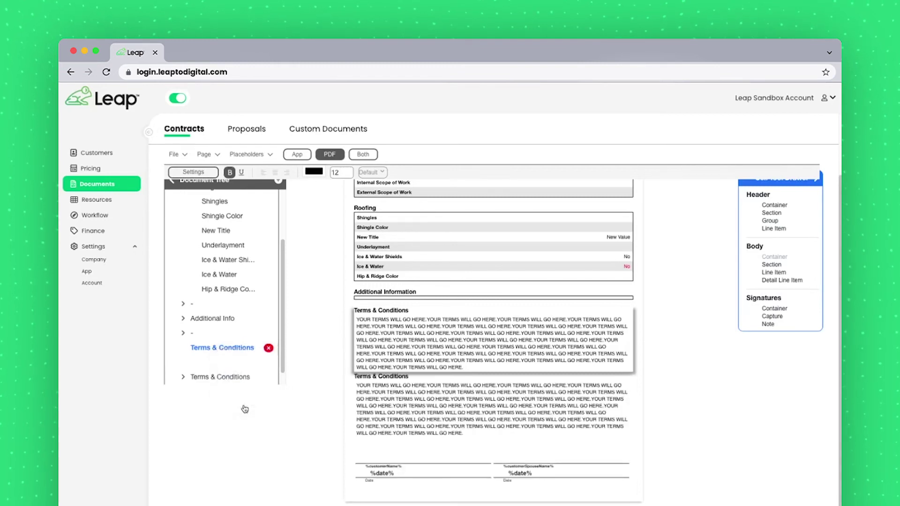
Retitle the duplicate section 'Notice of Cancellation'.
double_click(388, 378)
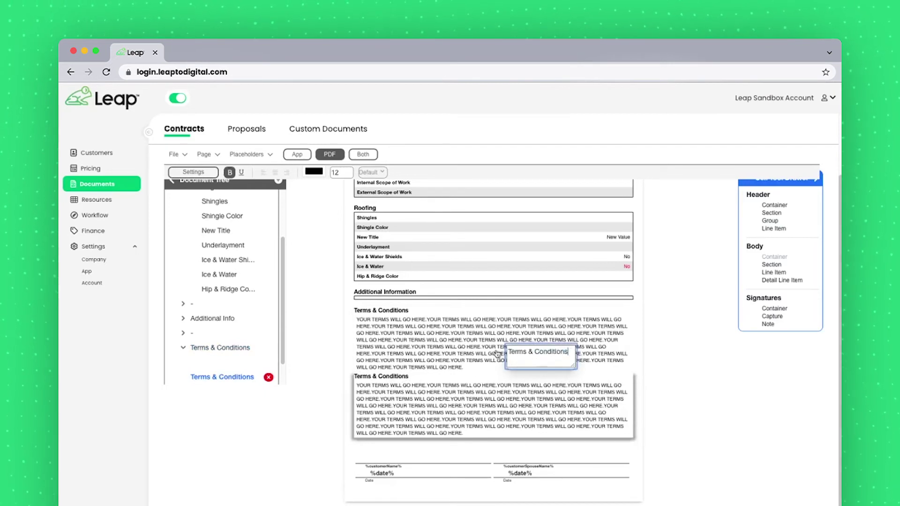
left_click_drag(570, 352, 513, 353)
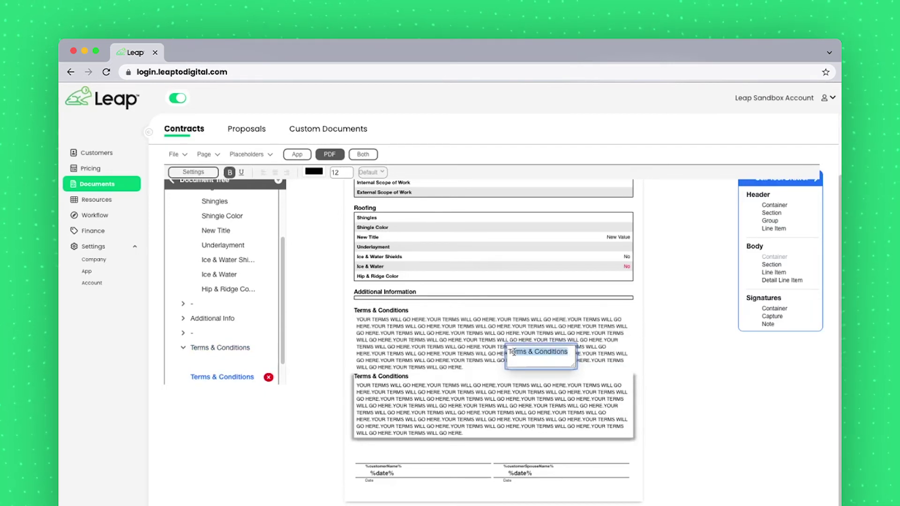
type("Notice")
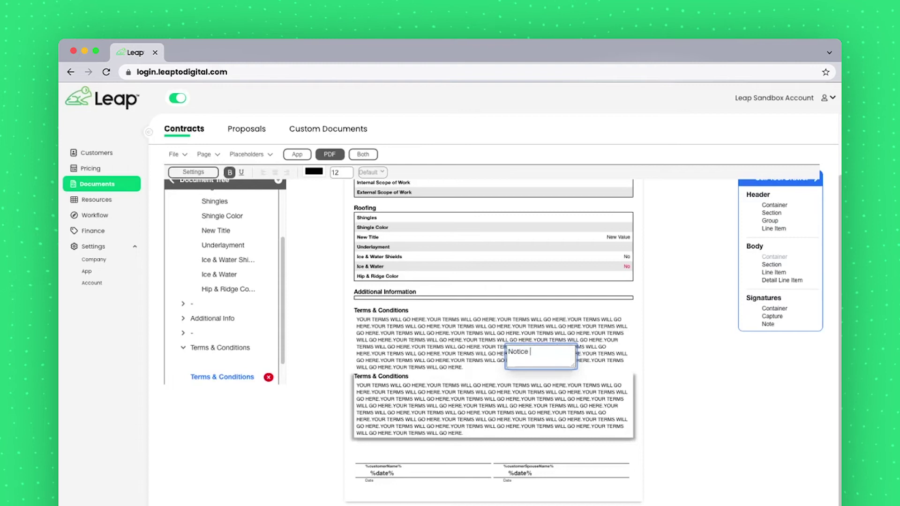
type(" of Cancellation")
left_click(332, 332)
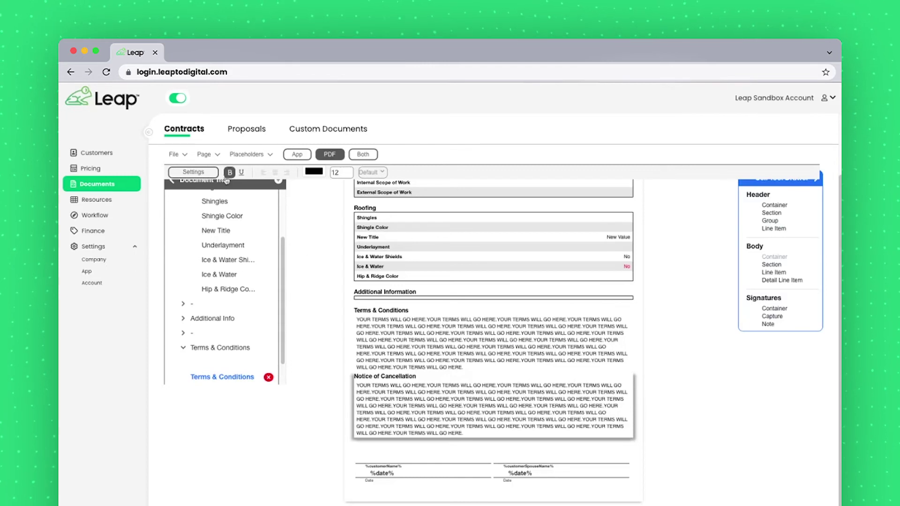
Save the edited contract template.
left_click(193, 172)
left_click(174, 154)
left_click(177, 172)
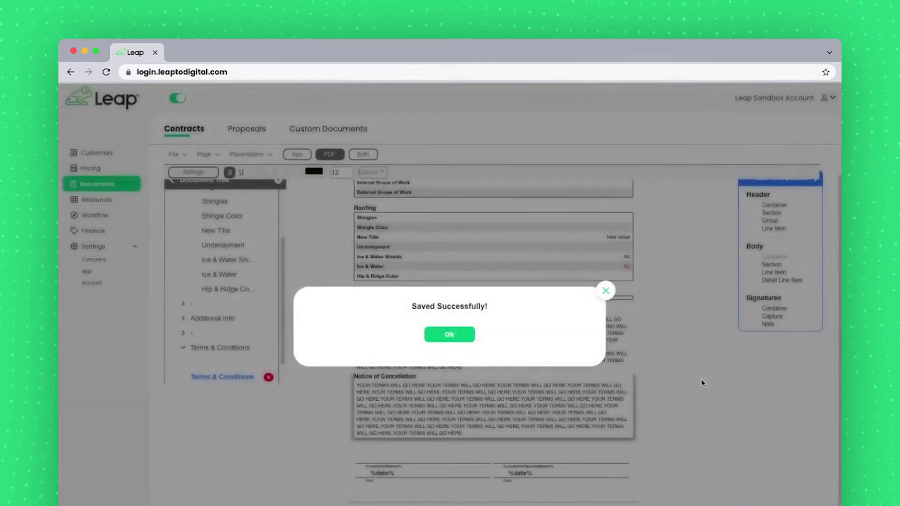
left_click(466, 338)
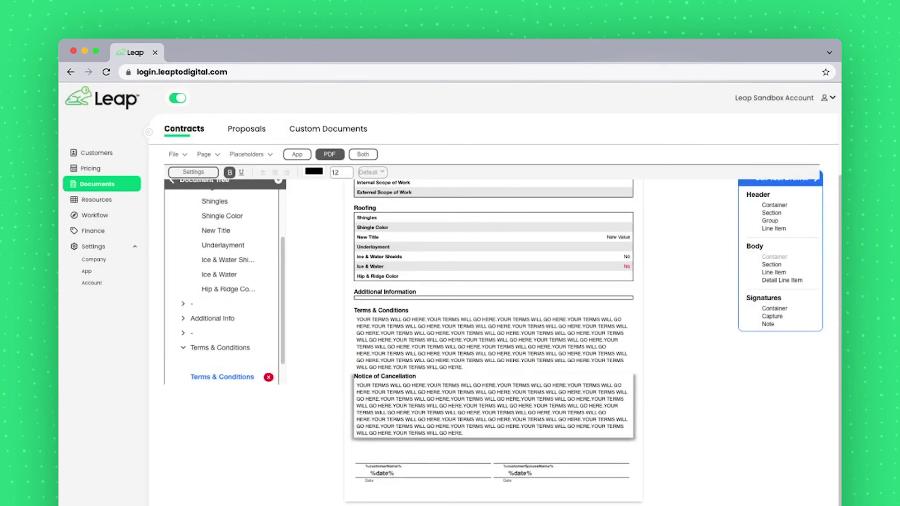
Show proposals for all states and review the Add New options without choosing one.
left_click(246, 129)
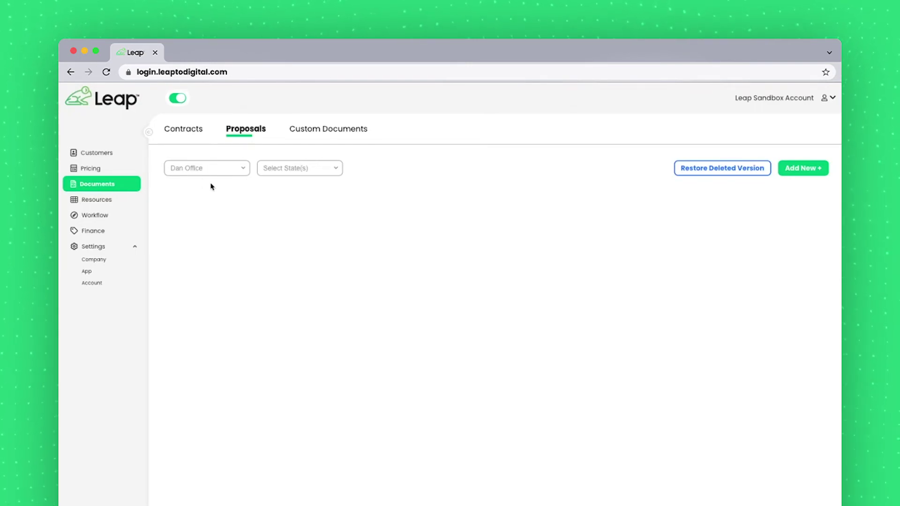
left_click(304, 169)
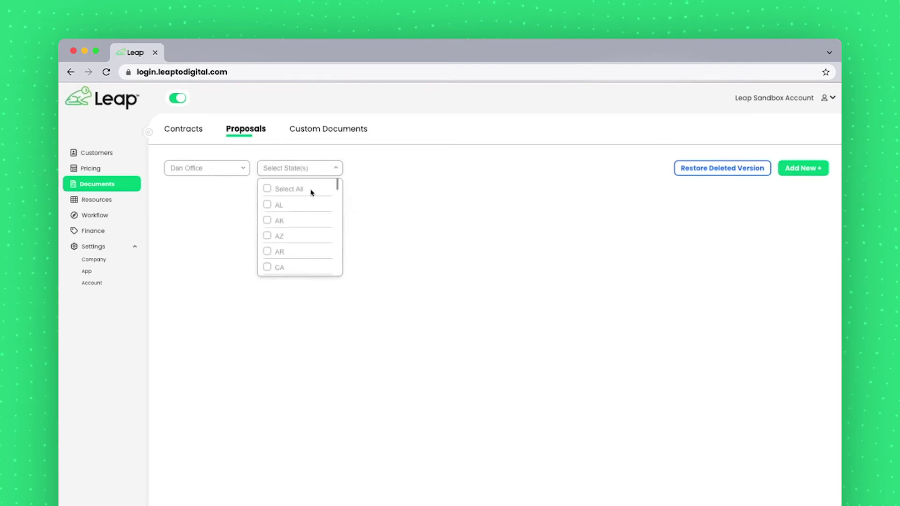
left_click(287, 190)
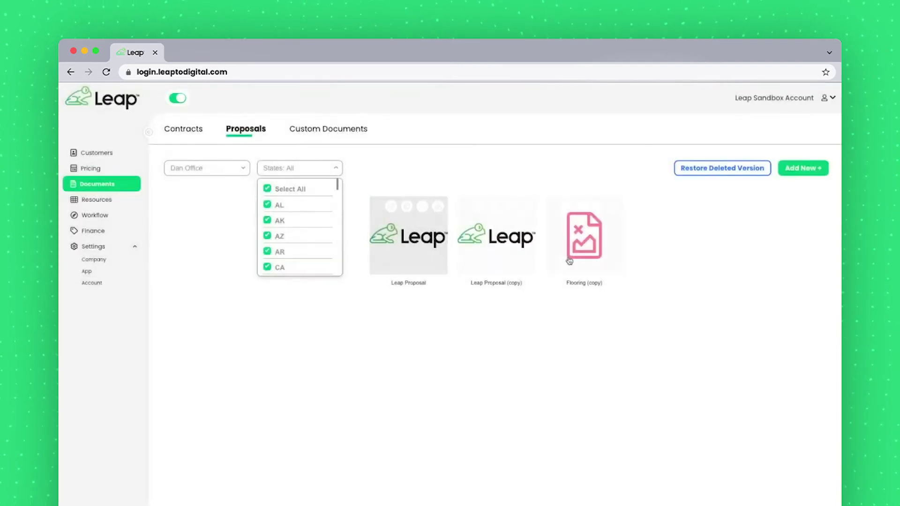
mouse_move(506, 242)
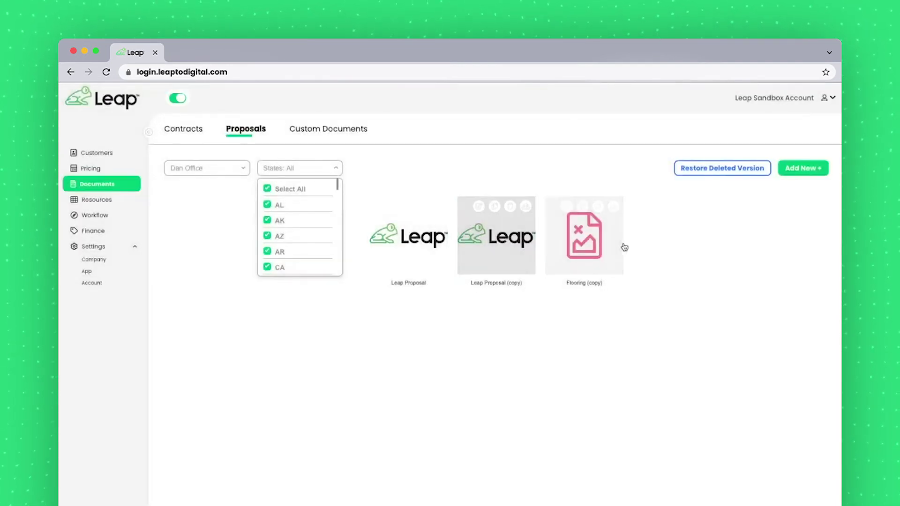
left_click(578, 136)
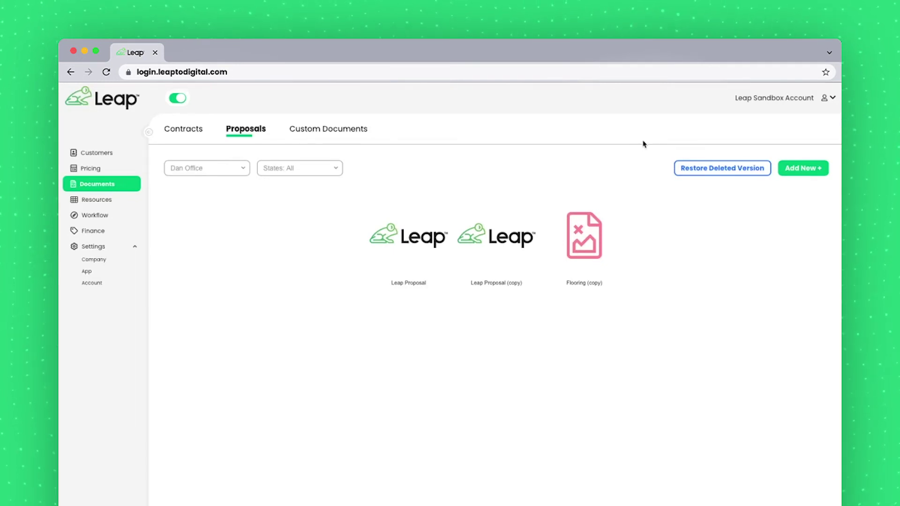
left_click(821, 174)
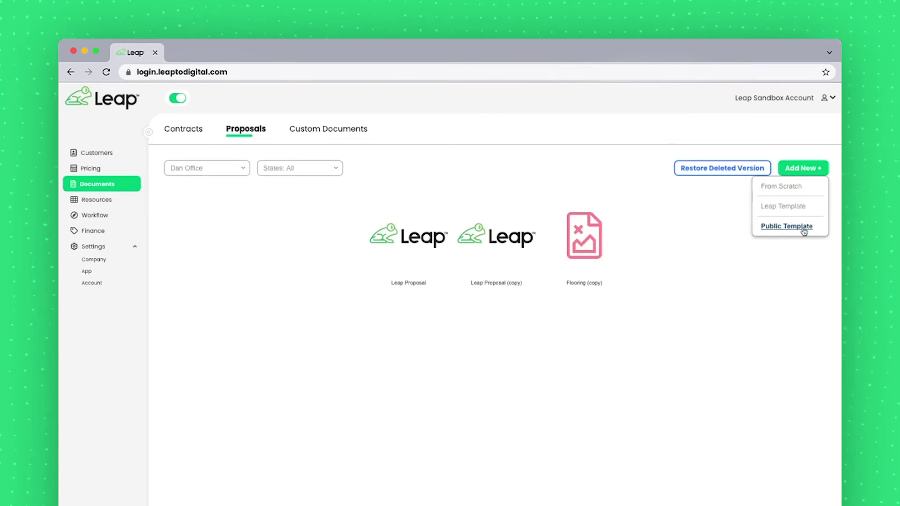
left_click(710, 255)
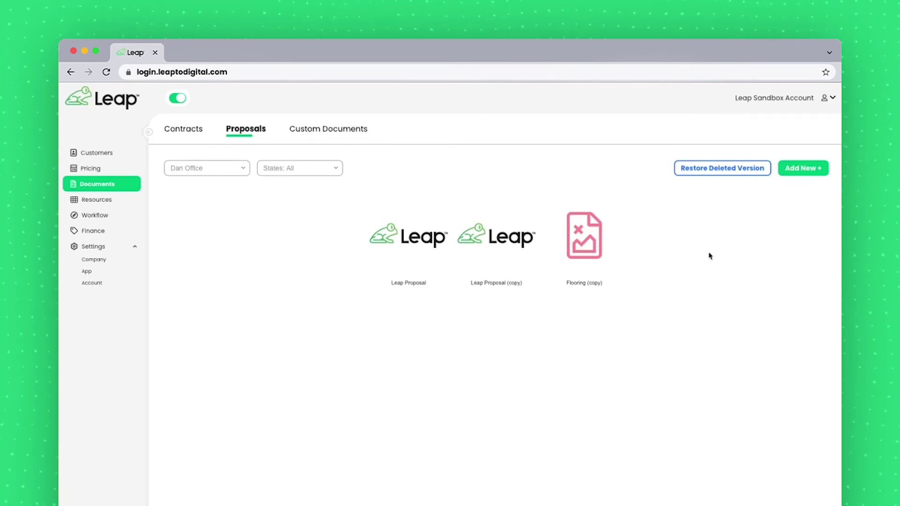
Give the Customer Satisfaction Survey document type the seedling icon and save the settings.
left_click(332, 134)
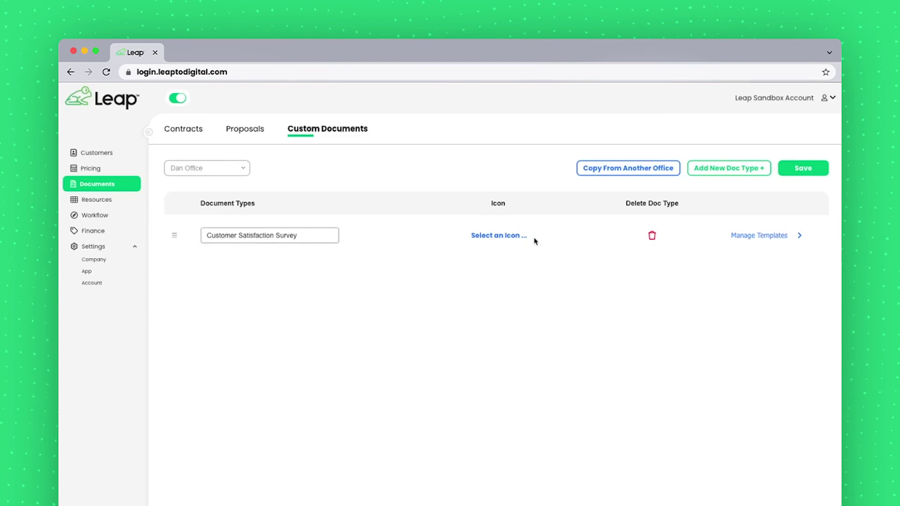
left_click(500, 237)
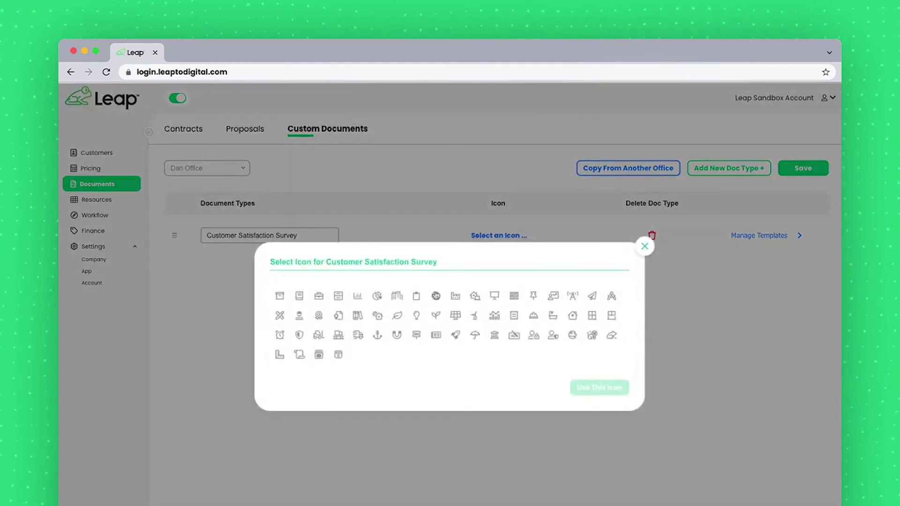
left_click(436, 319)
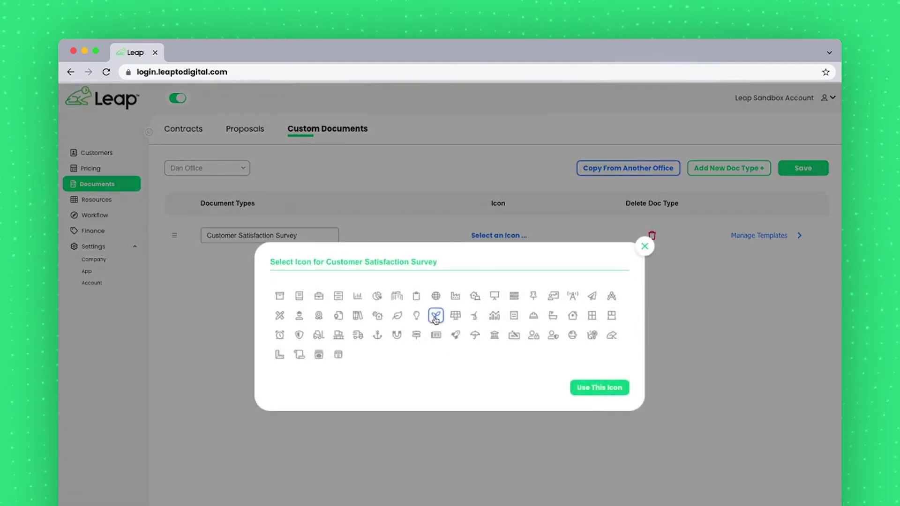
left_click(608, 389)
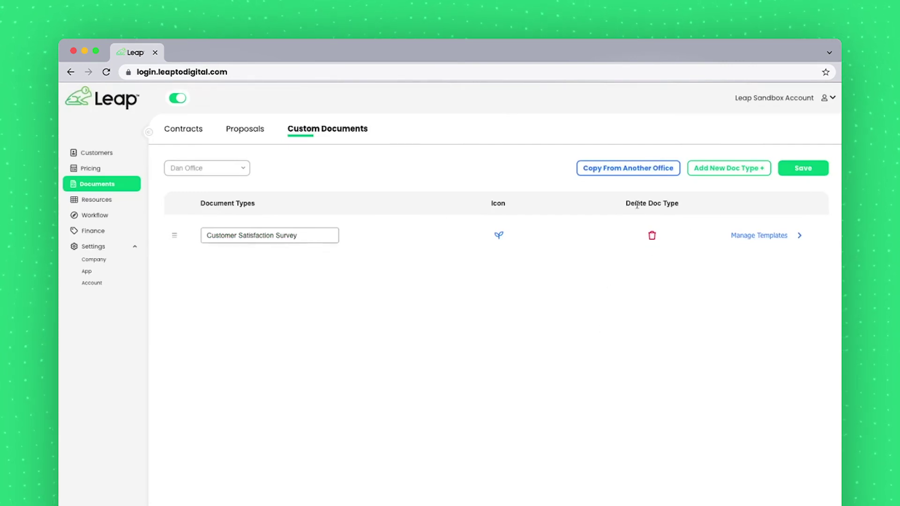
left_click(786, 173)
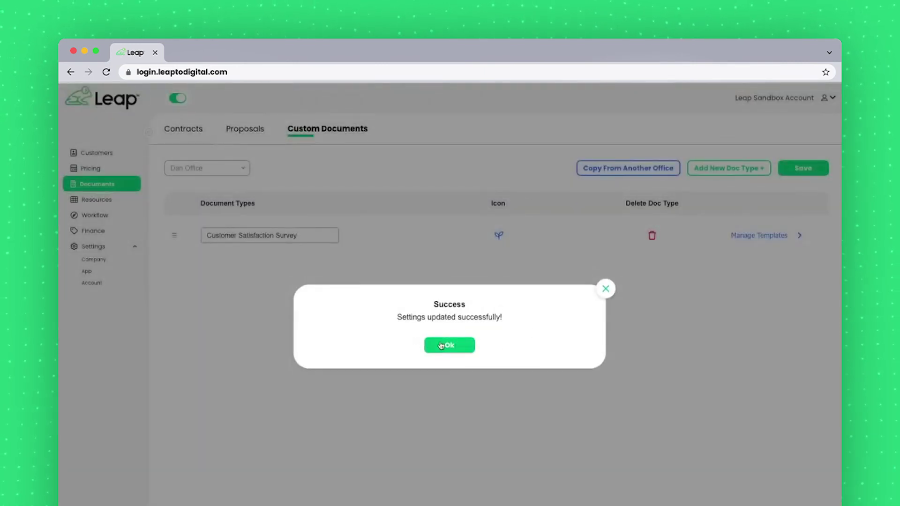
left_click(442, 345)
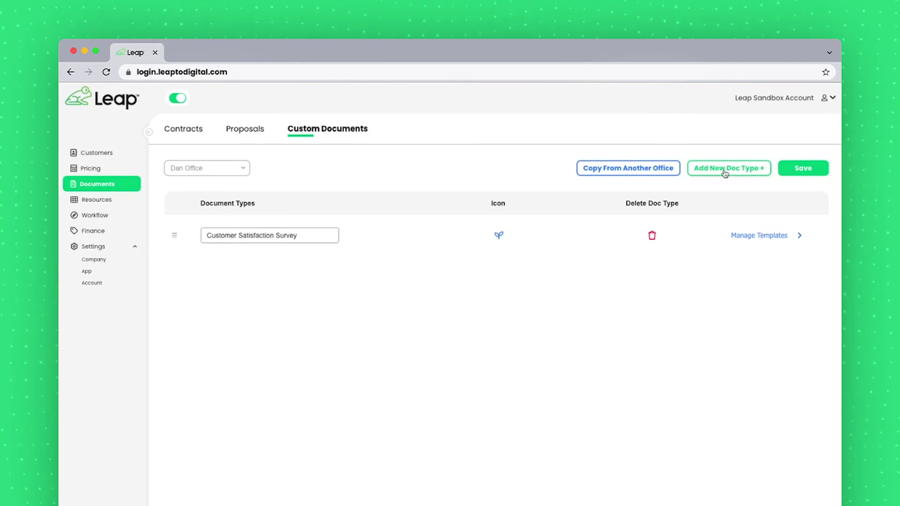
Open the Customer Satisfaction Survey templates, filtered to all states.
left_click(758, 236)
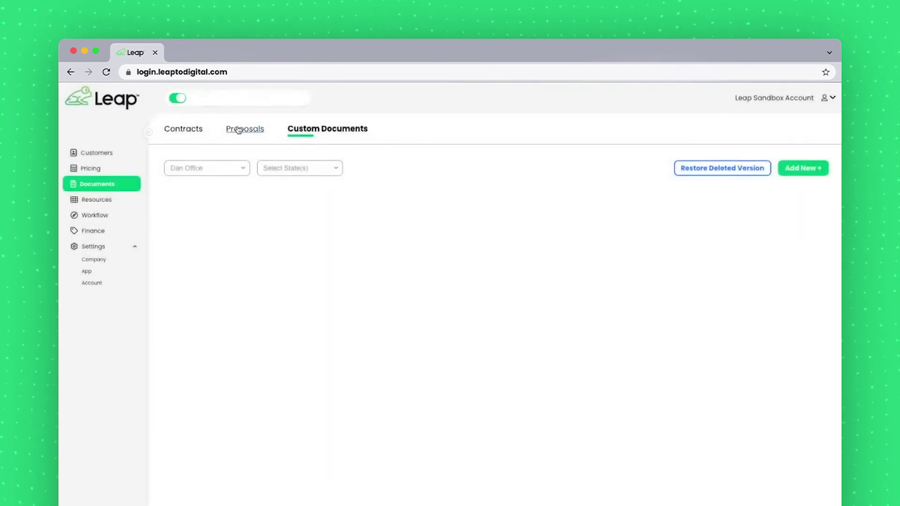
left_click(275, 172)
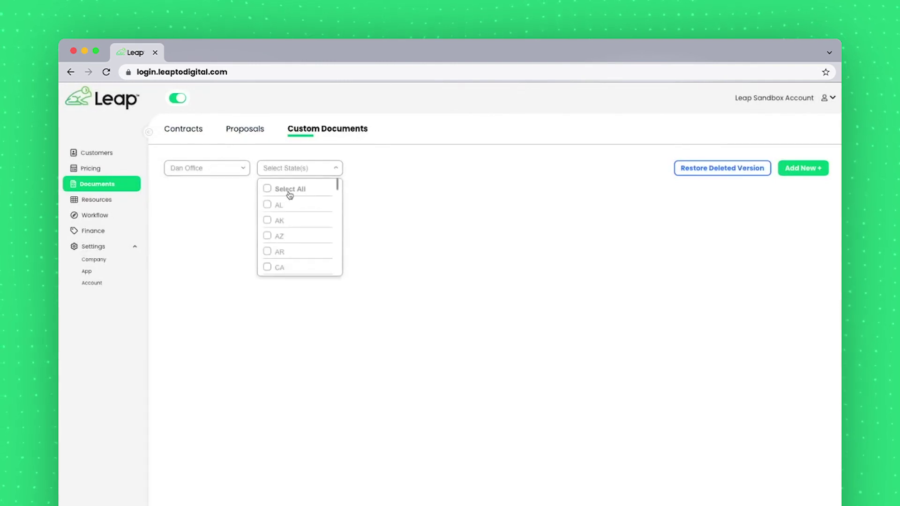
left_click(290, 192)
left_click(460, 250)
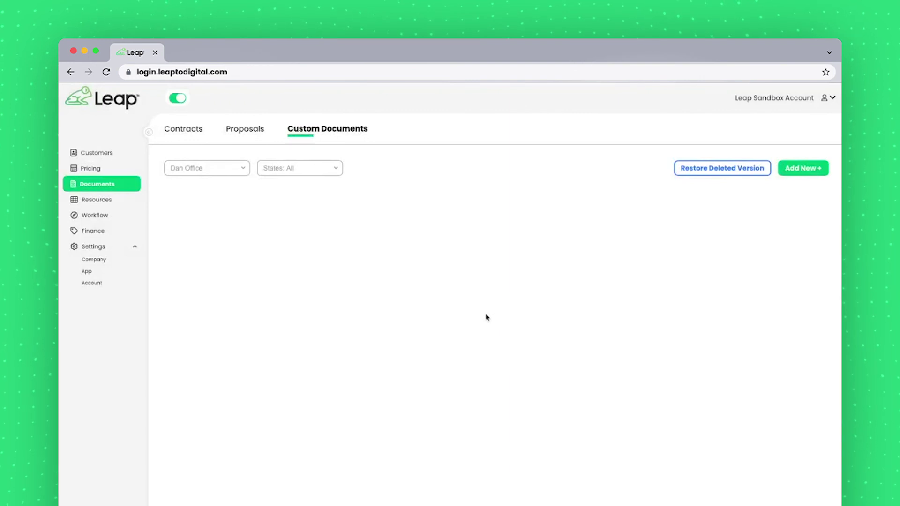
Create a template from scratch named 'Satisfaction Survey' and save it.
left_click(806, 169)
left_click(797, 188)
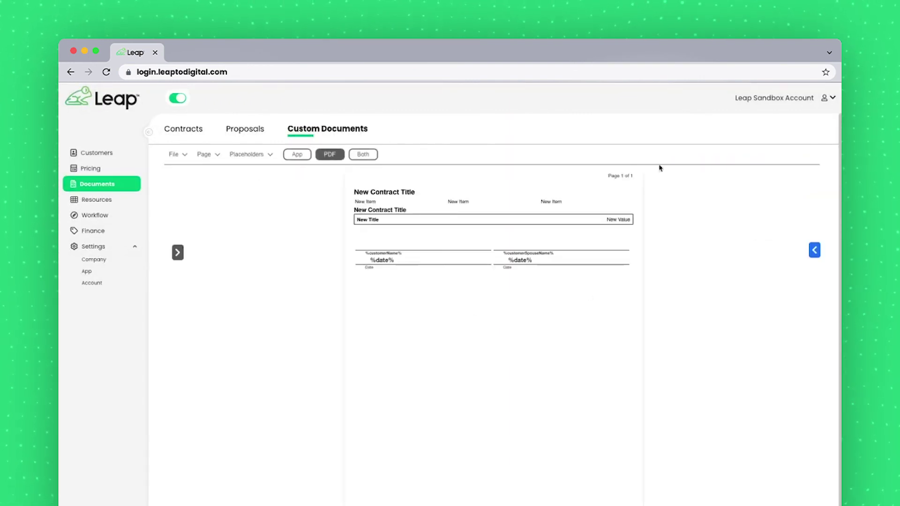
left_click(172, 155)
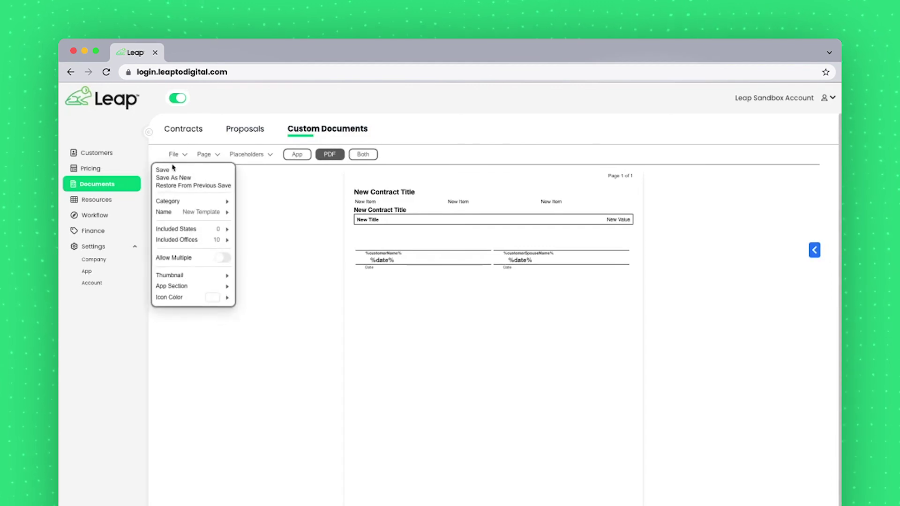
mouse_move(187, 212)
left_click_drag(285, 225, 248, 223)
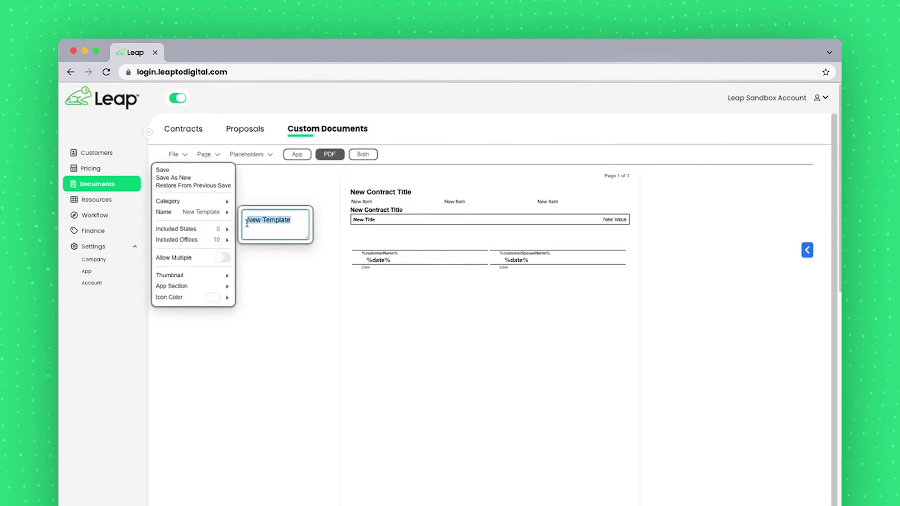
type("Sat")
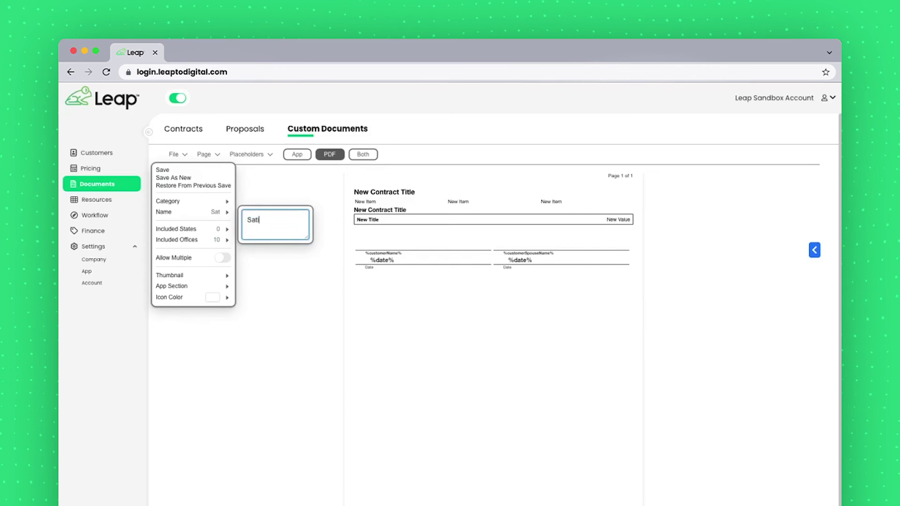
type("isfaction Survey")
left_click(201, 171)
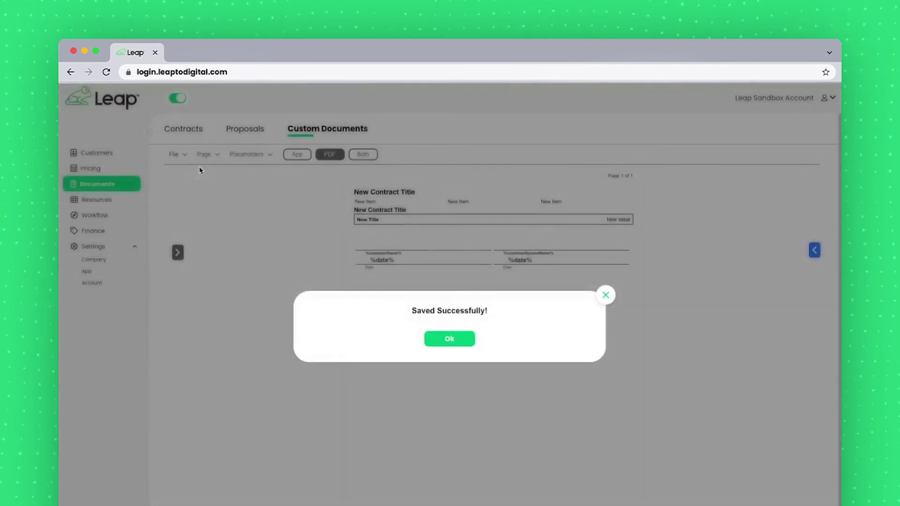
left_click(434, 339)
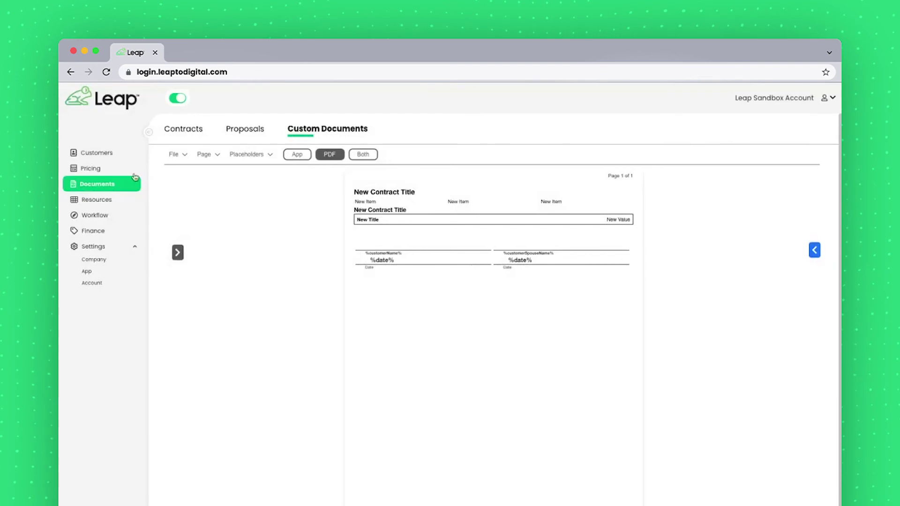
Return to the Customer Satisfaction Survey templates list and open the support chat.
left_click(107, 184)
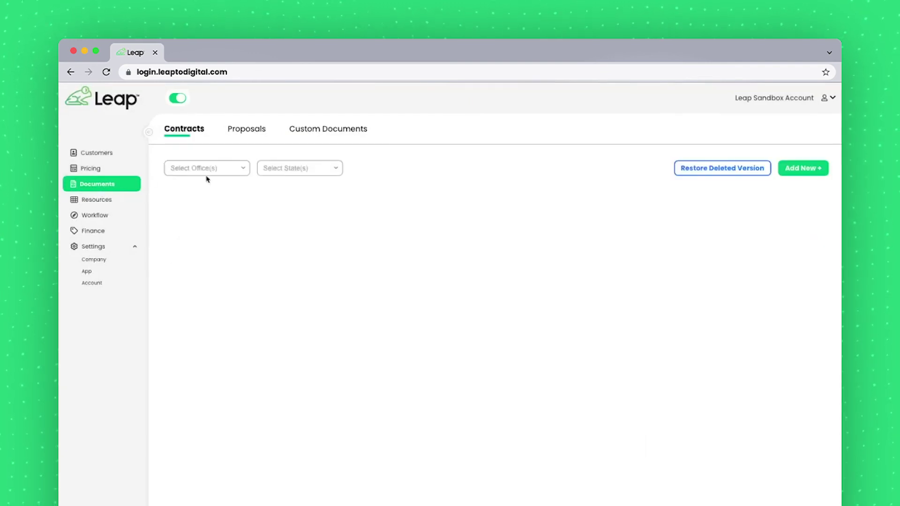
left_click(325, 131)
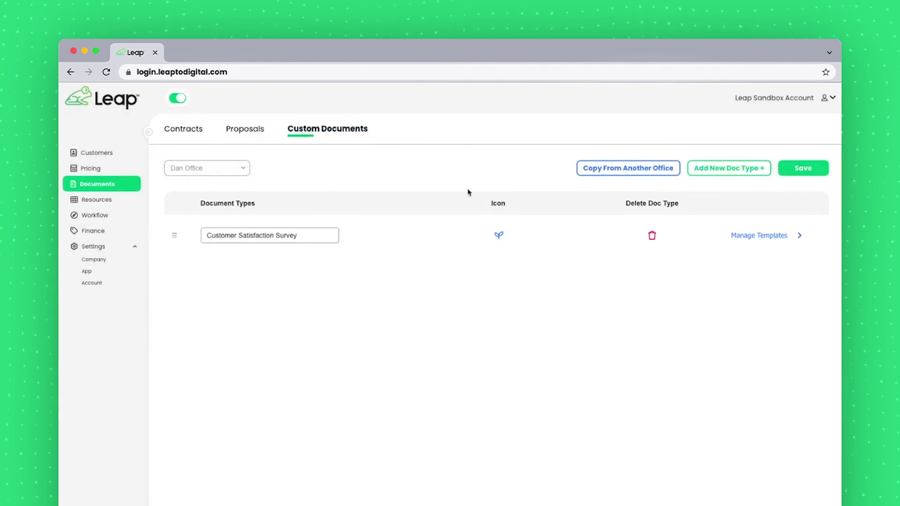
left_click(759, 236)
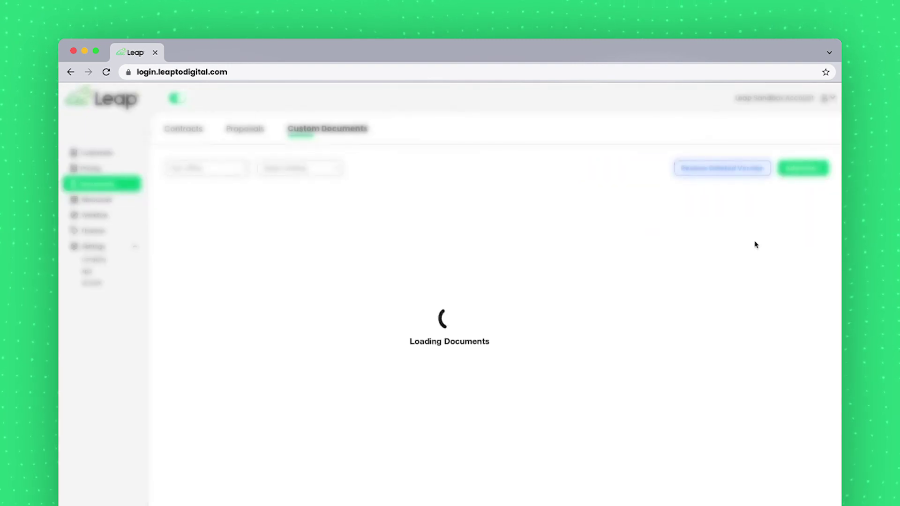
mouse_move(468, 225)
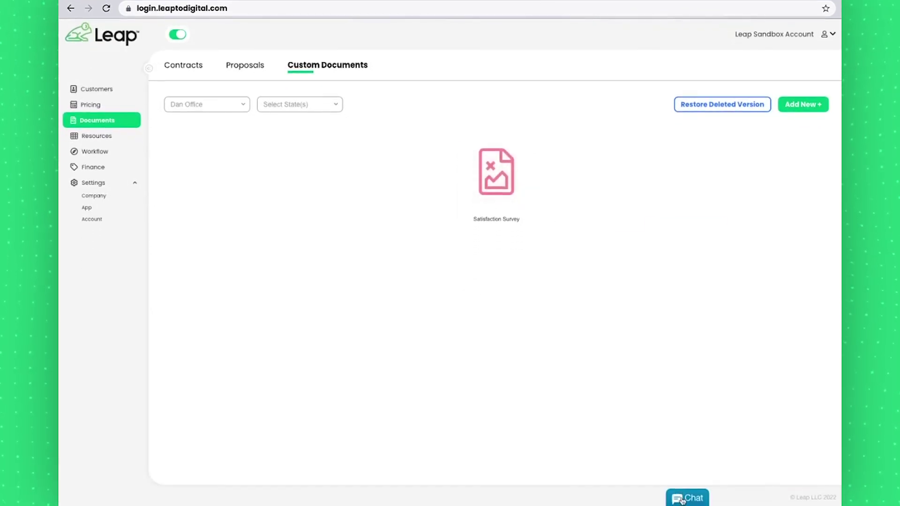
left_click(682, 500)
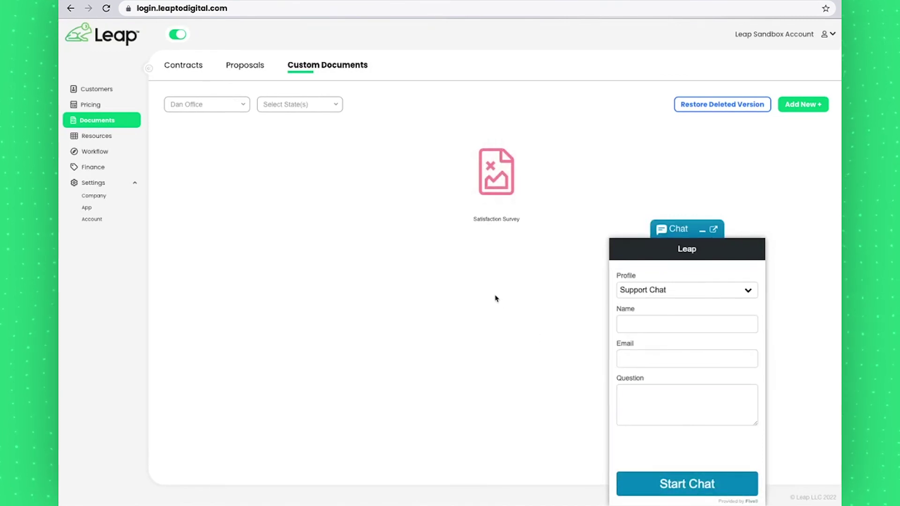